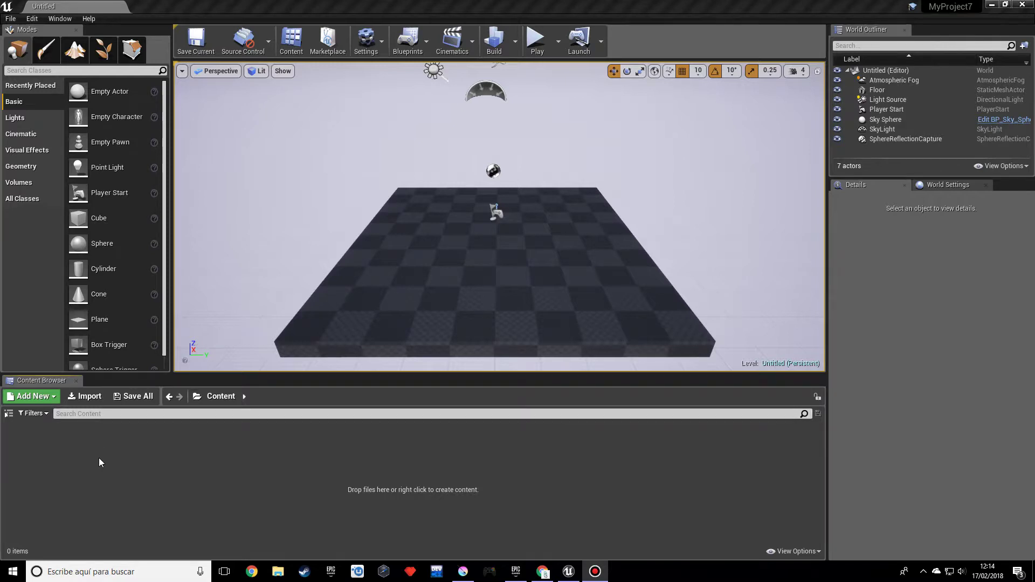
Step: Create a new Material asset in the Content folder and name it m_01
left_click(41, 402)
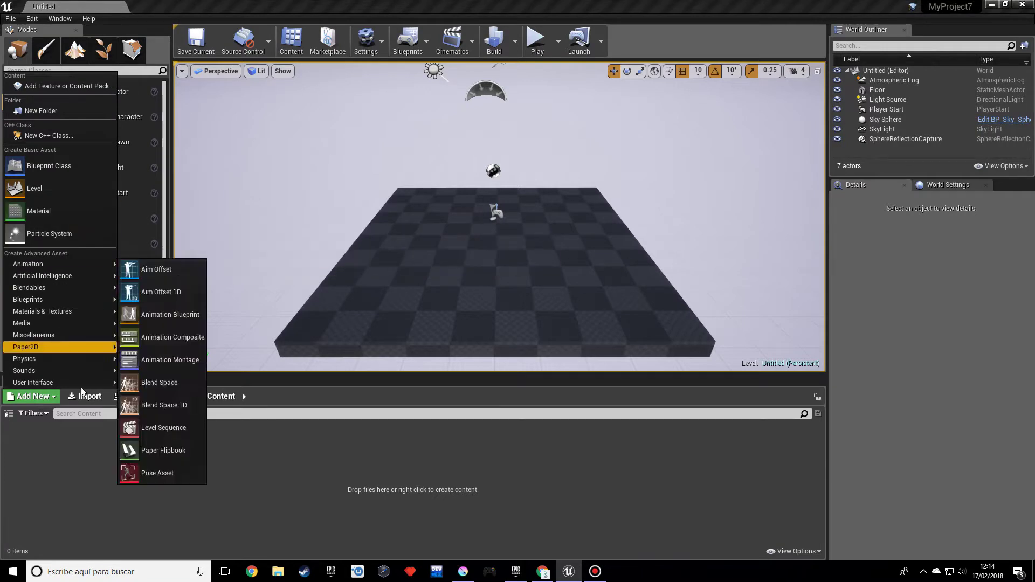
mouse_move(54, 347)
left_click(9, 504)
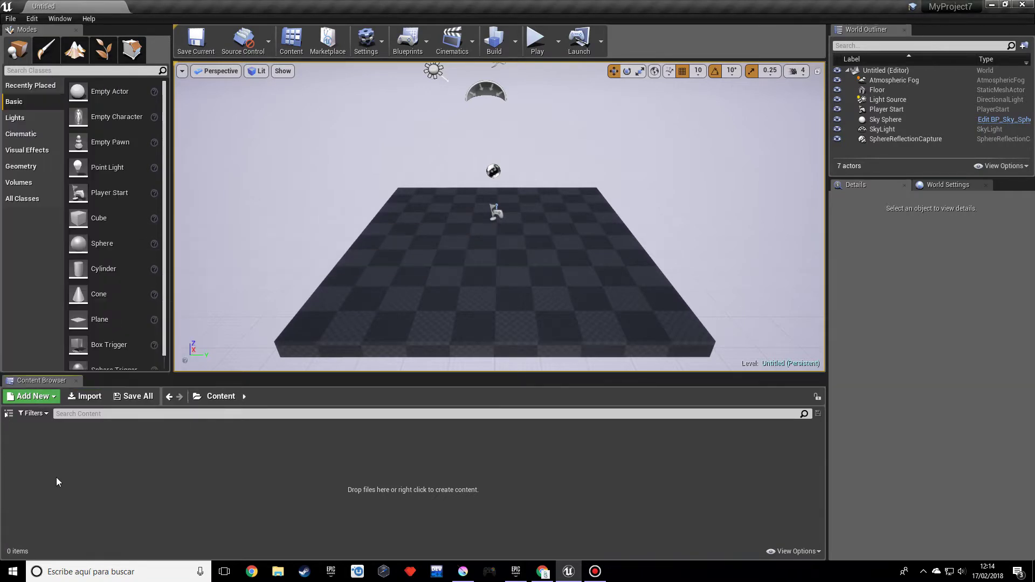
right_click(56, 477)
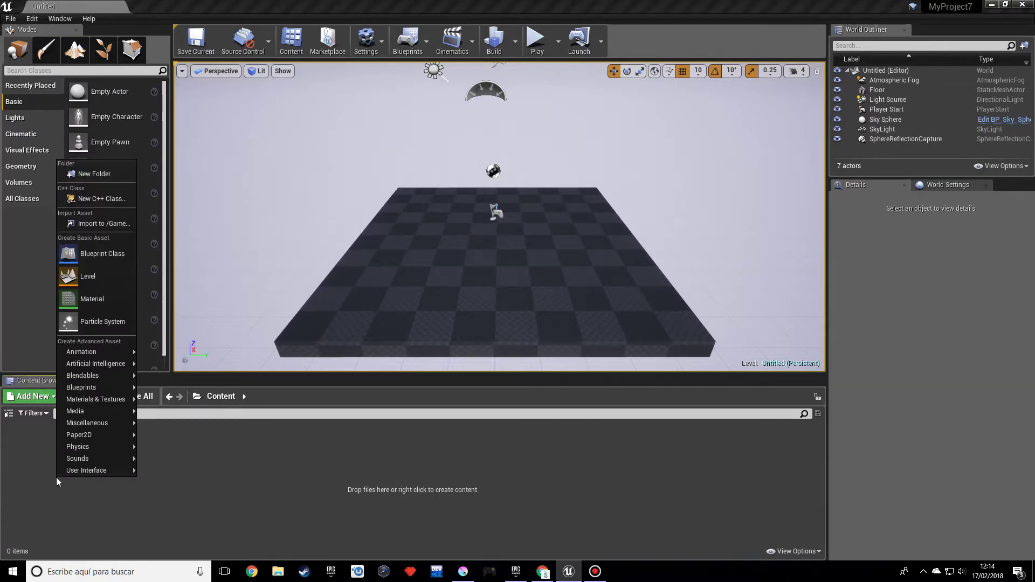
left_click(77, 304)
key("BackSpace")
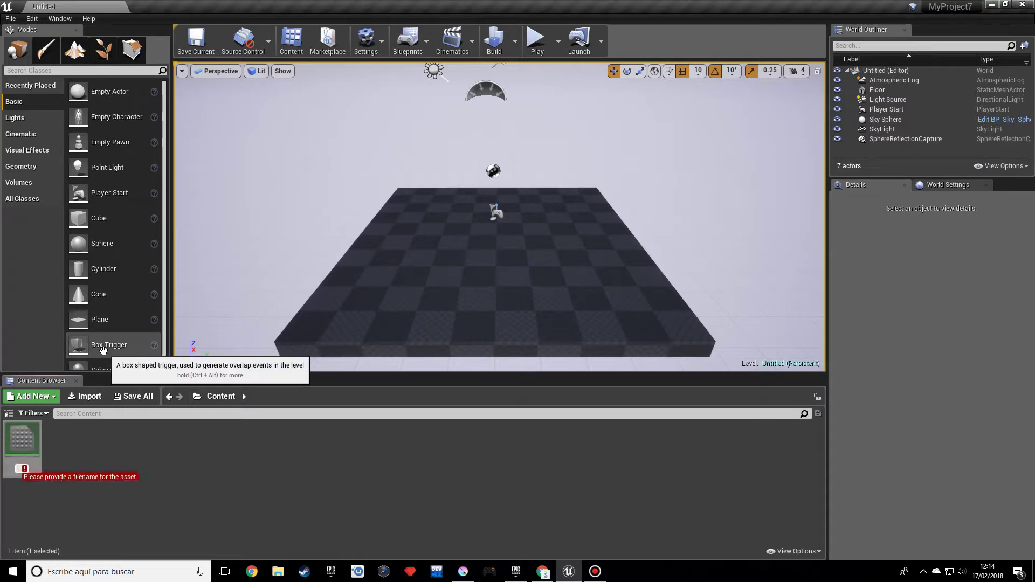
type("m")
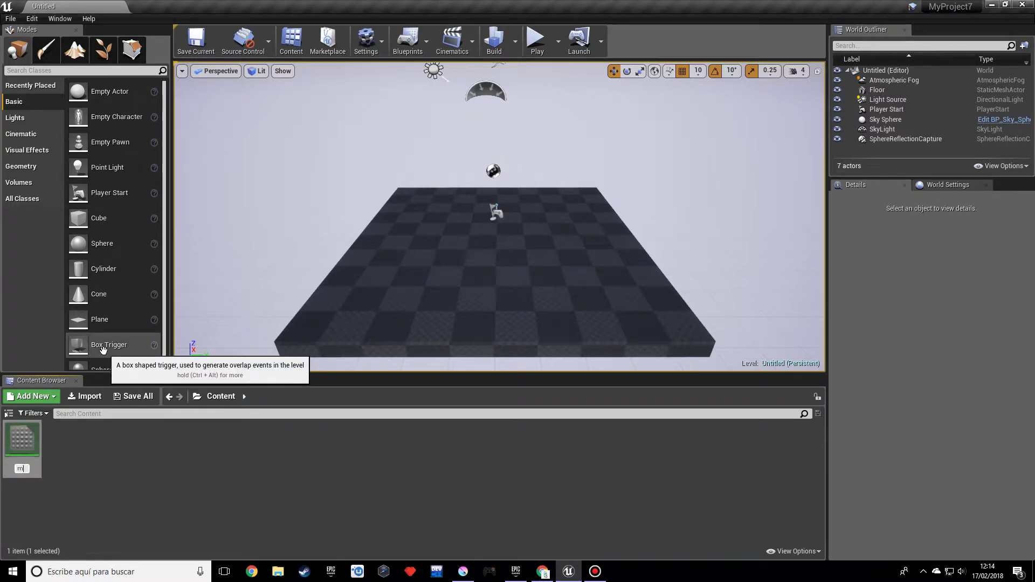
type("_")
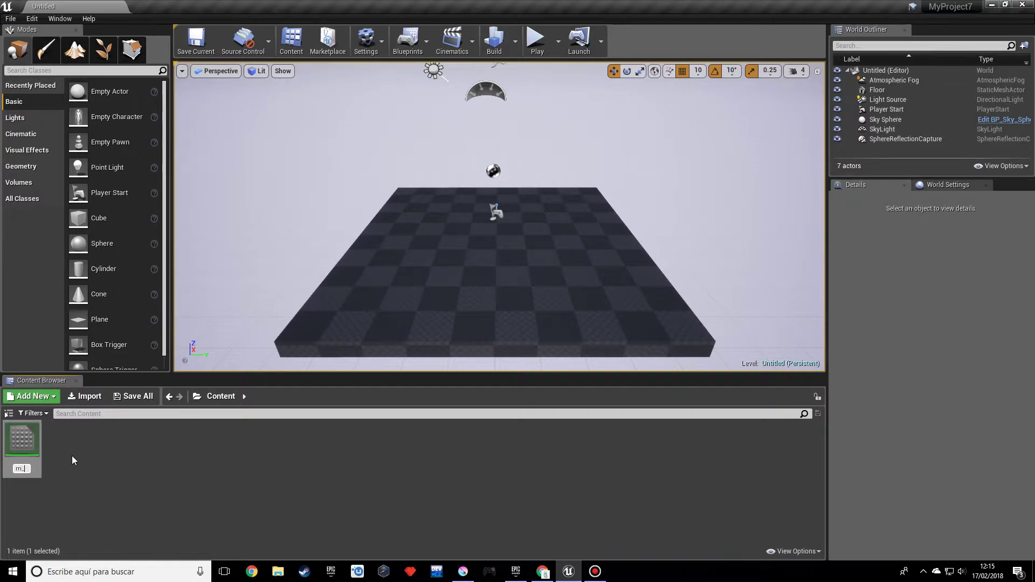
type("01")
key("Return")
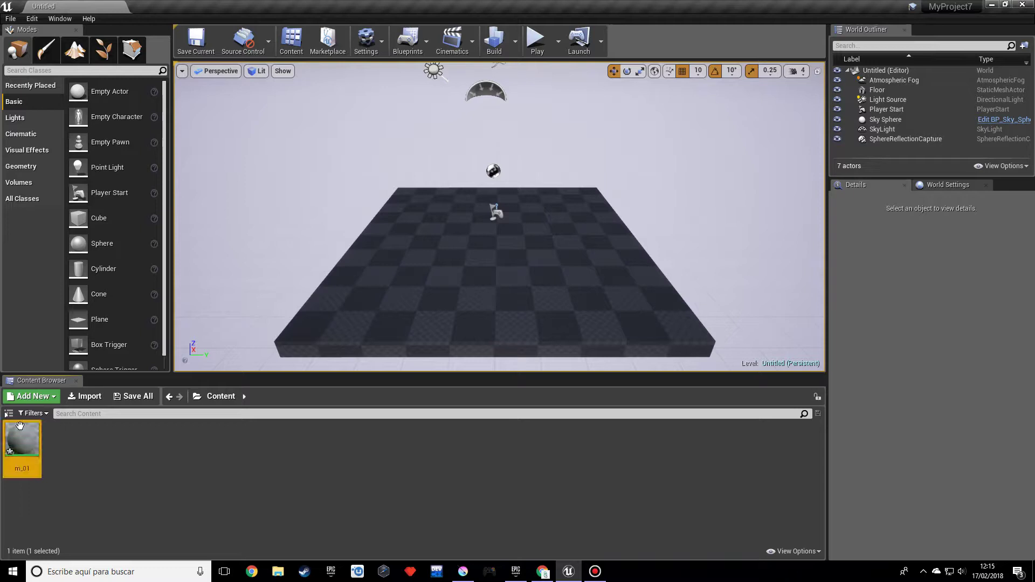
Step: Open m_01 in a maximized Material Editor and centre its output node
double_click(20, 428)
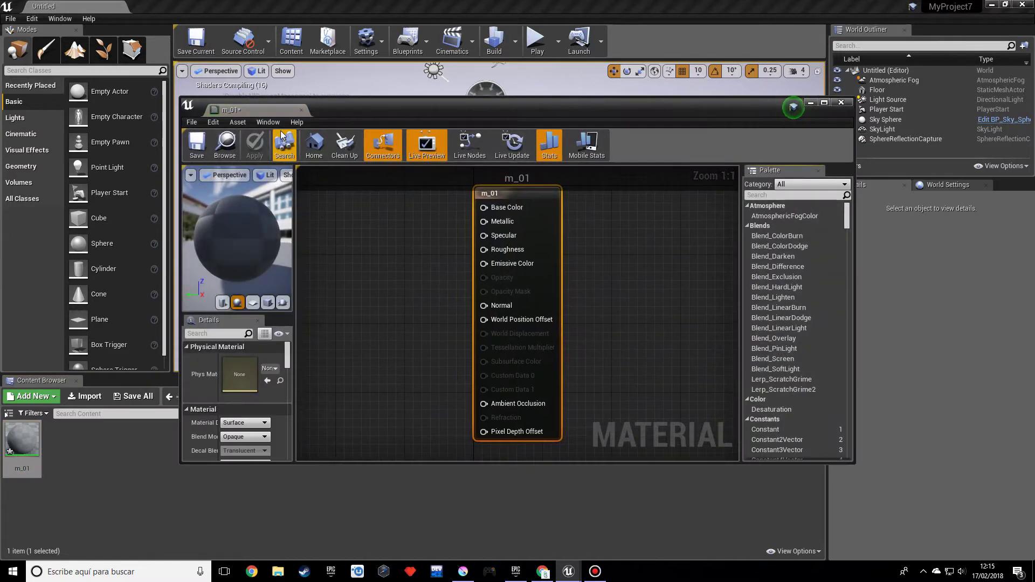
double_click(262, 115)
scroll(288, 187, "down", 2)
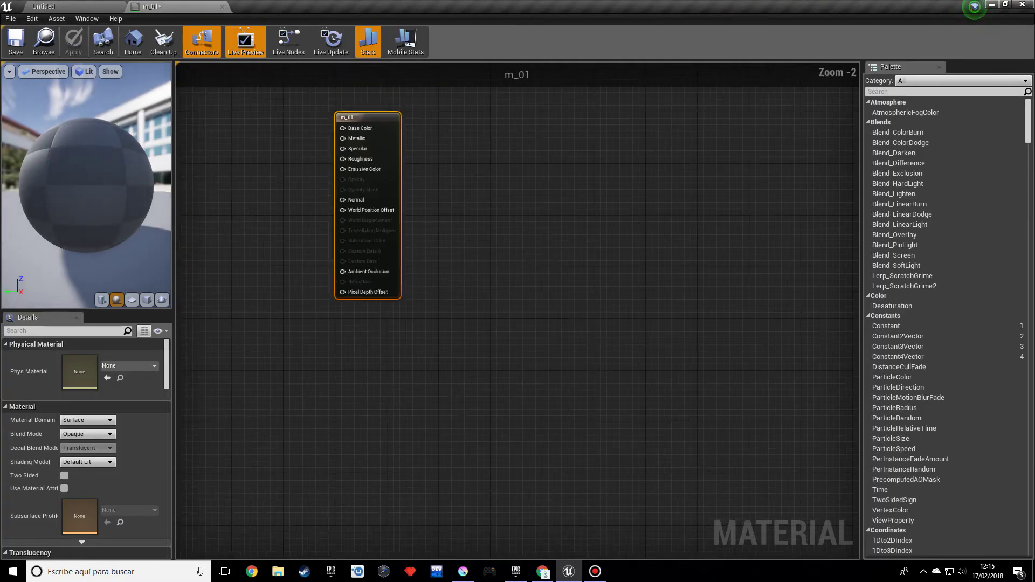
right_click_drag(281, 194, 464, 305)
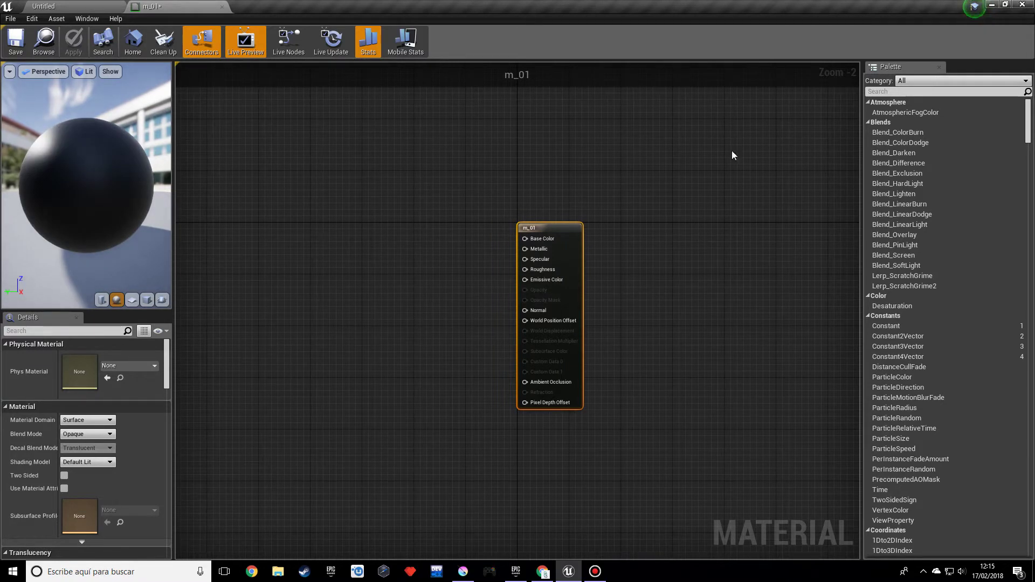
right_click_drag(447, 406, 582, 419)
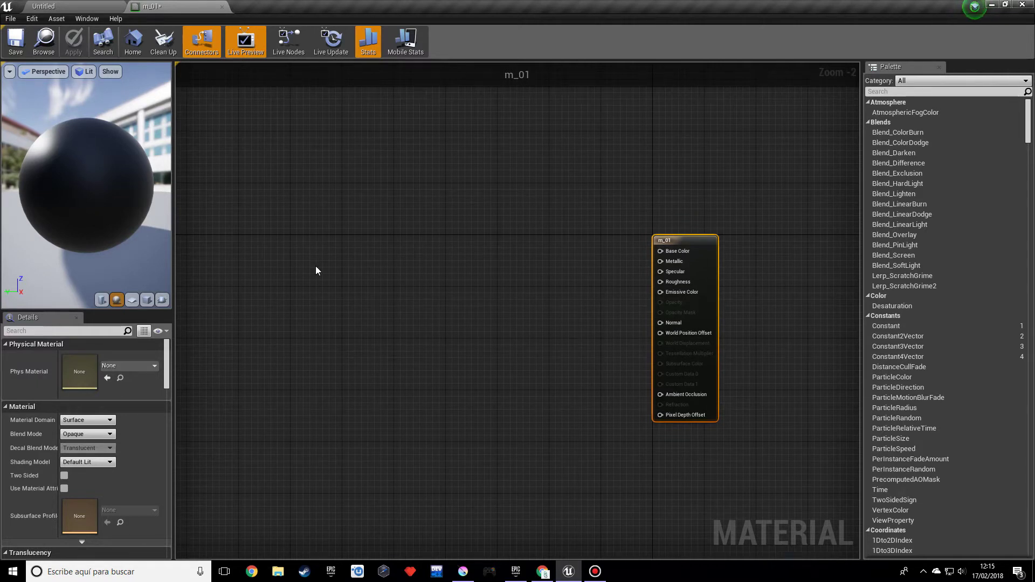
right_click_drag(450, 258, 379, 270)
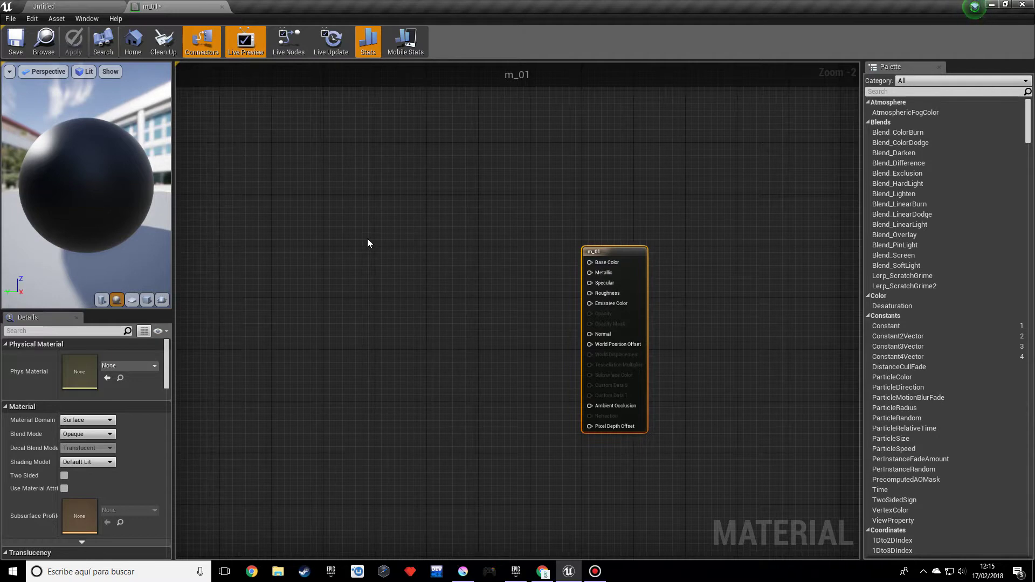
Step: Box-select the m_01 output node in the graph
left_click_drag(491, 185, 706, 471)
right_click_drag(383, 200, 437, 259)
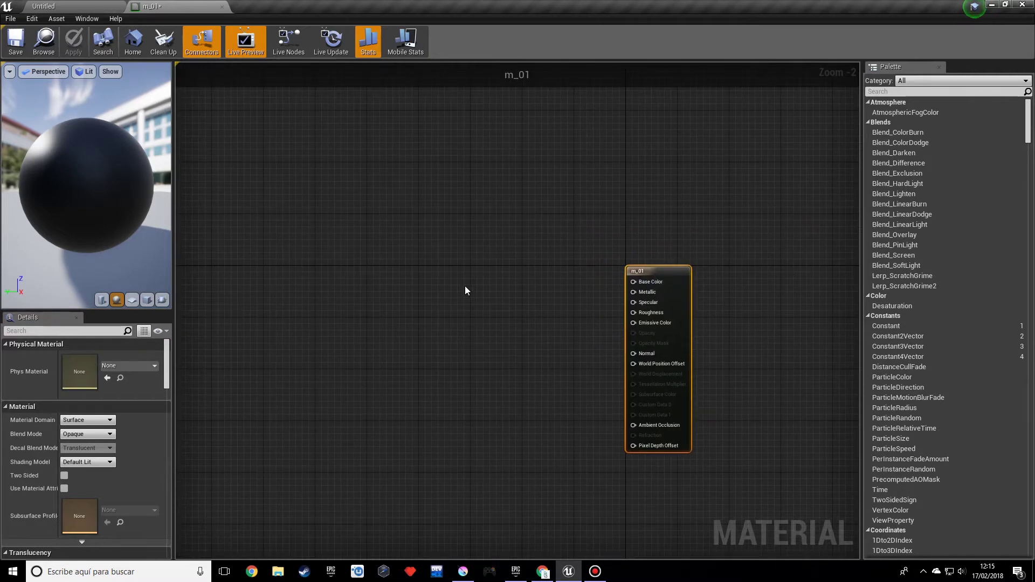
left_click_drag(606, 223, 759, 489)
left_click(744, 471)
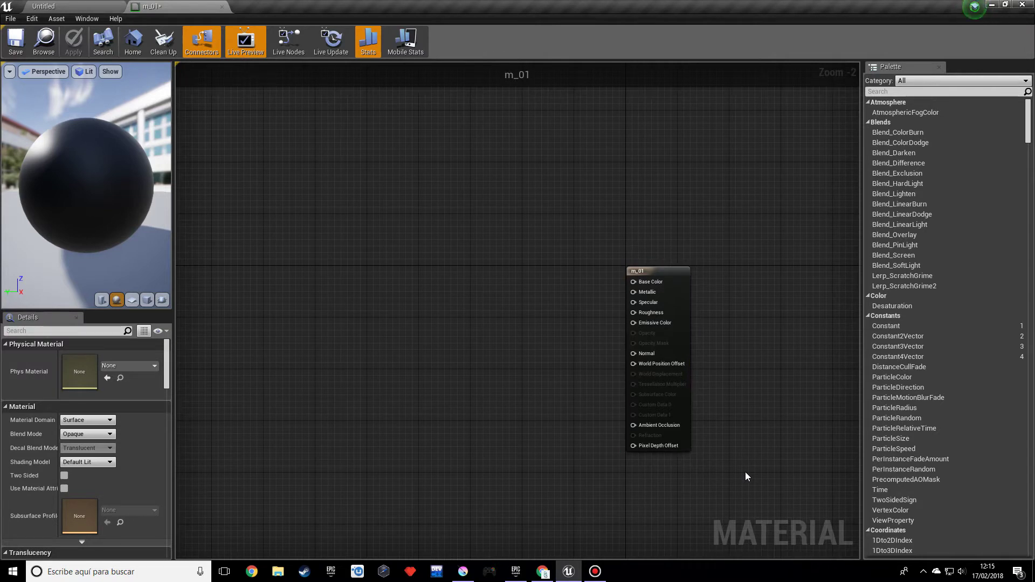
left_click_drag(585, 212, 758, 503)
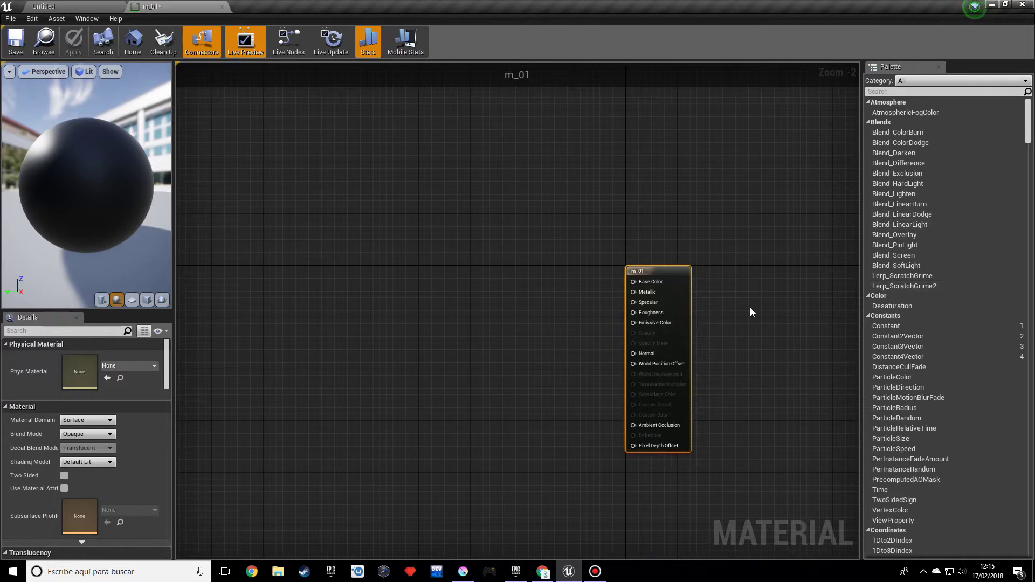
right_click_drag(746, 308, 733, 278)
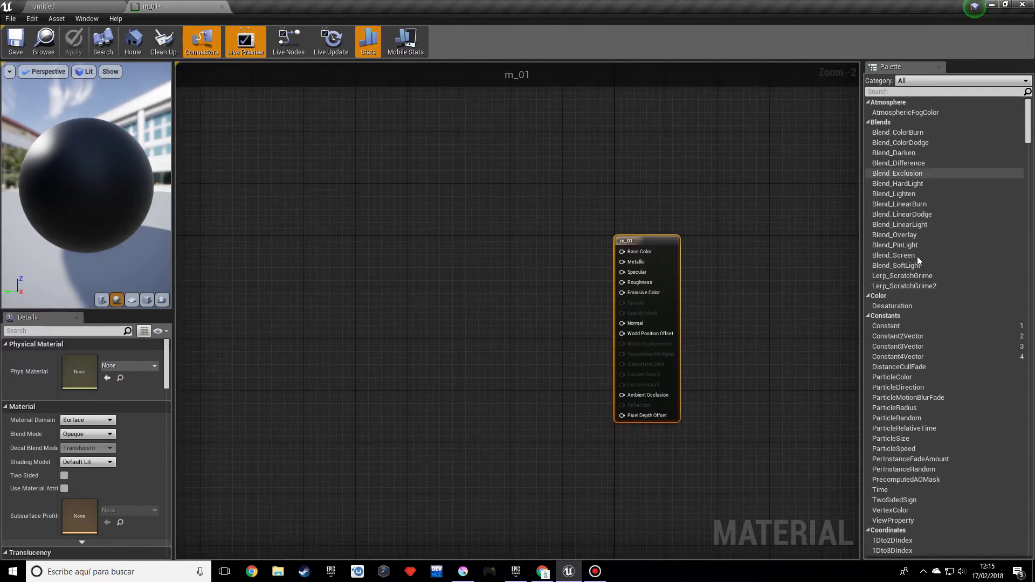
scroll(911, 356, "down", 3)
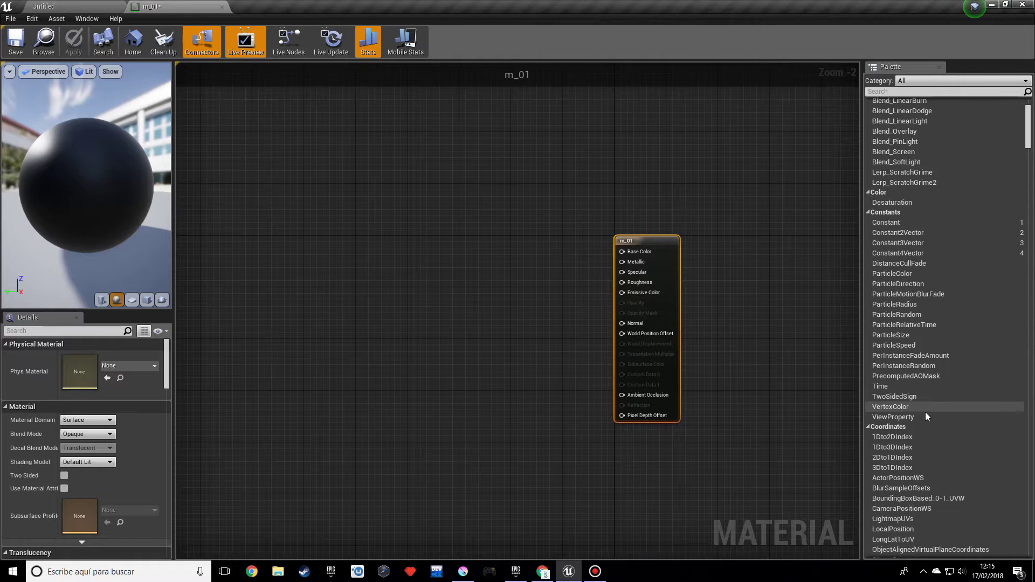
scroll(932, 222, "down", 15)
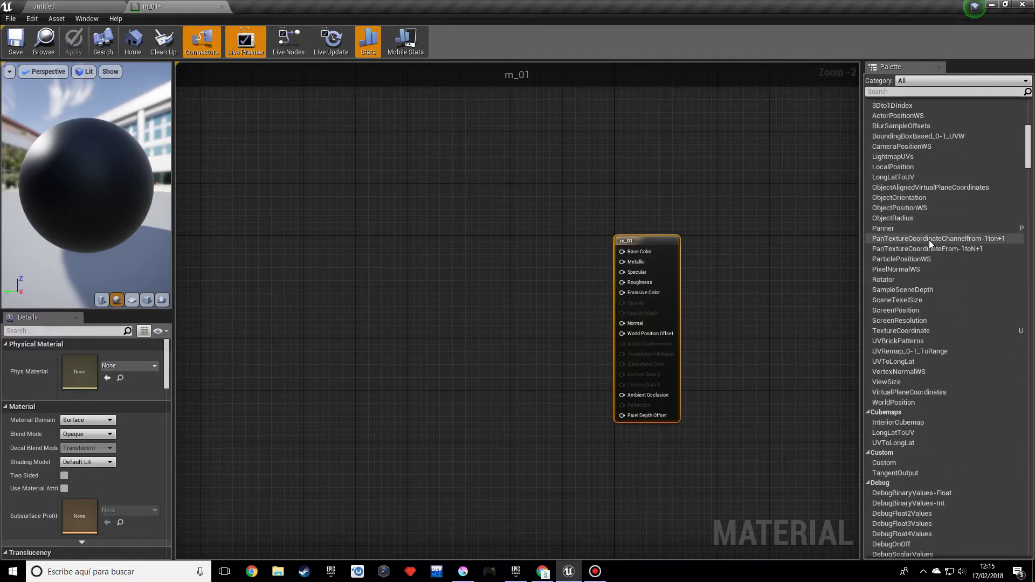
scroll(924, 328, "down", 15)
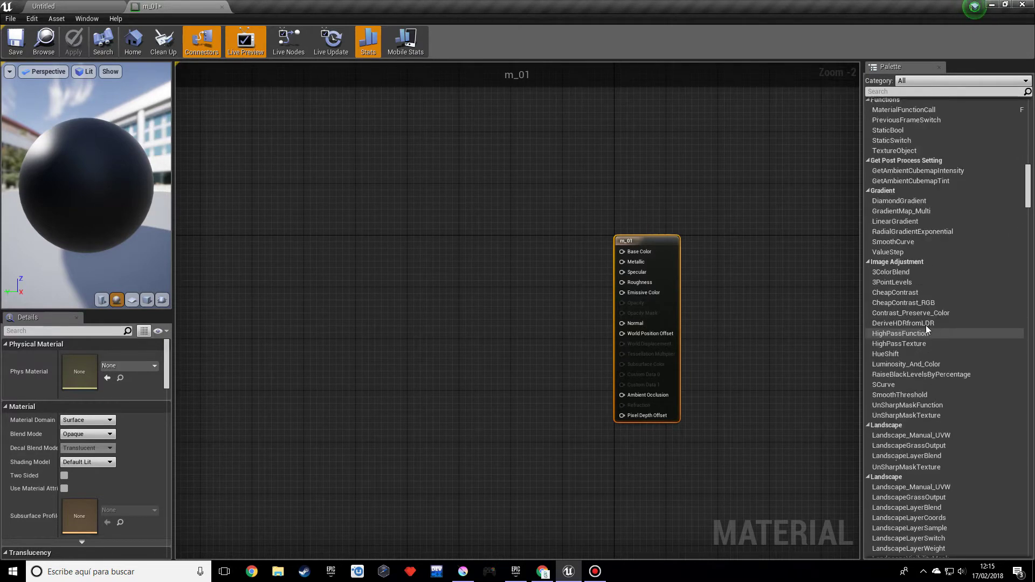
left_click_drag(1027, 198, 1033, 115)
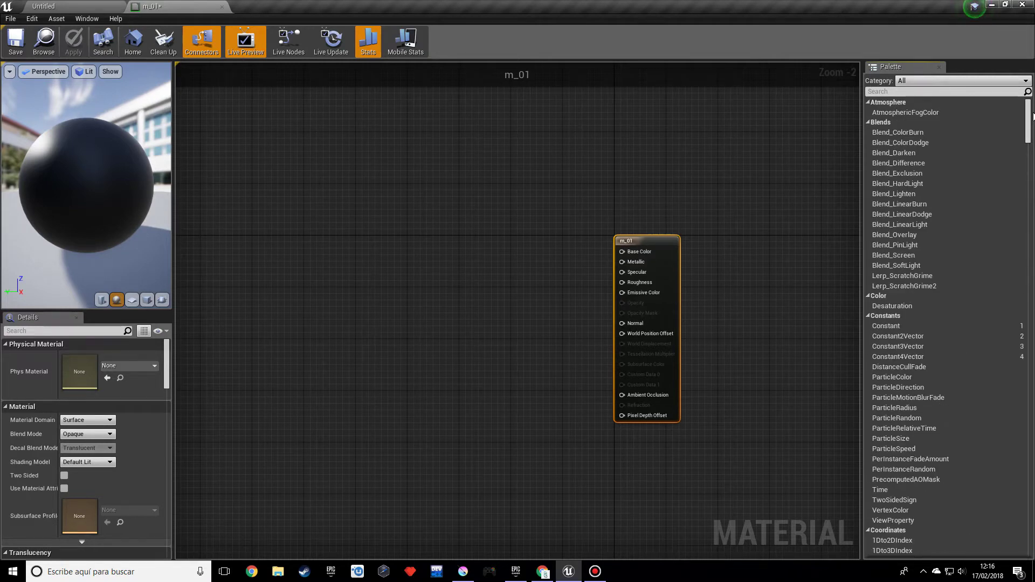
right_click_drag(757, 275, 741, 258)
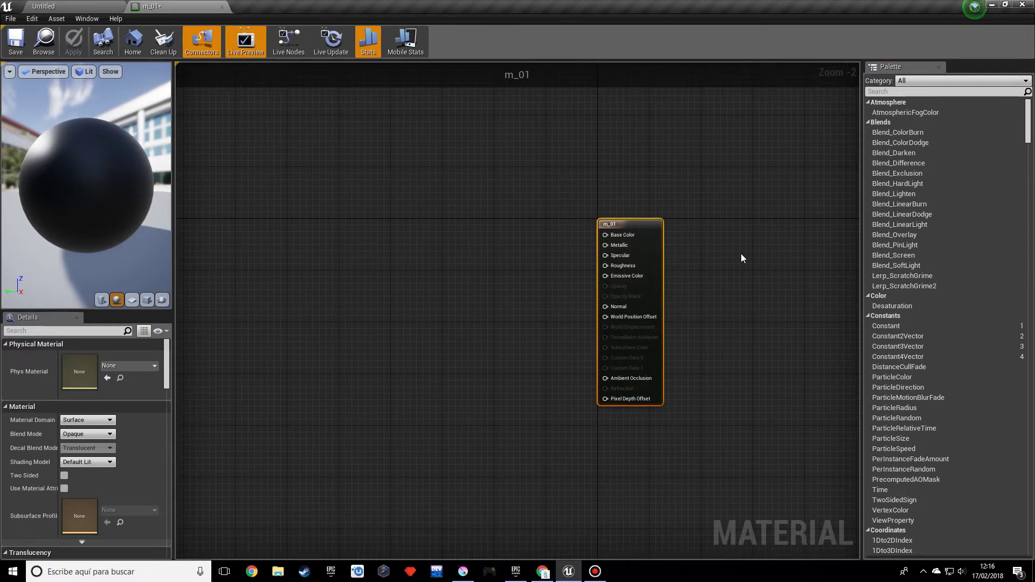
right_click_drag(740, 258, 778, 263)
right_click_drag(575, 273, 416, 201)
scroll(377, 275, "up", 2)
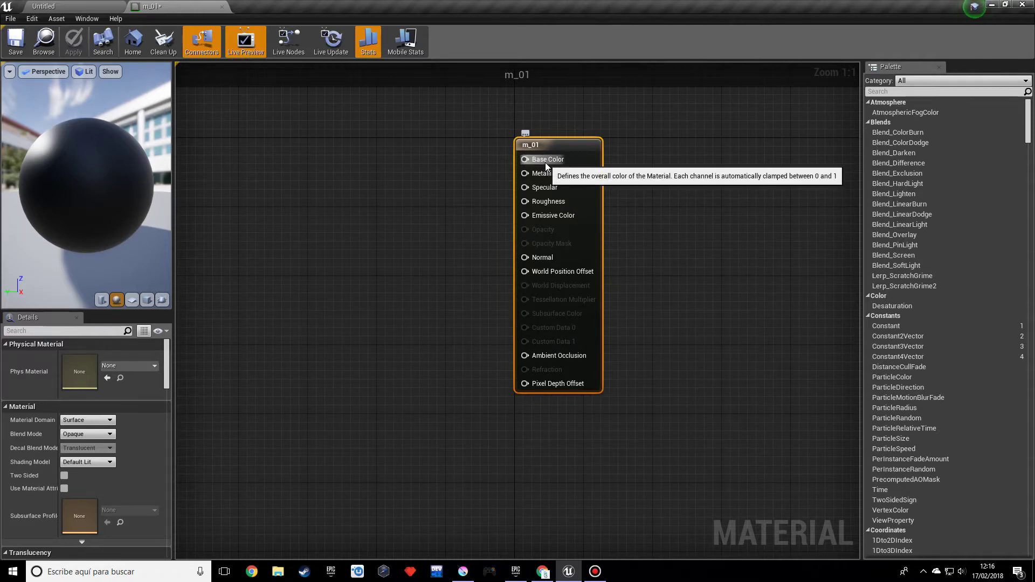
Step: Pan the m_01 graph so the output node and empty space beside it are in view
right_click_drag(403, 199, 422, 229)
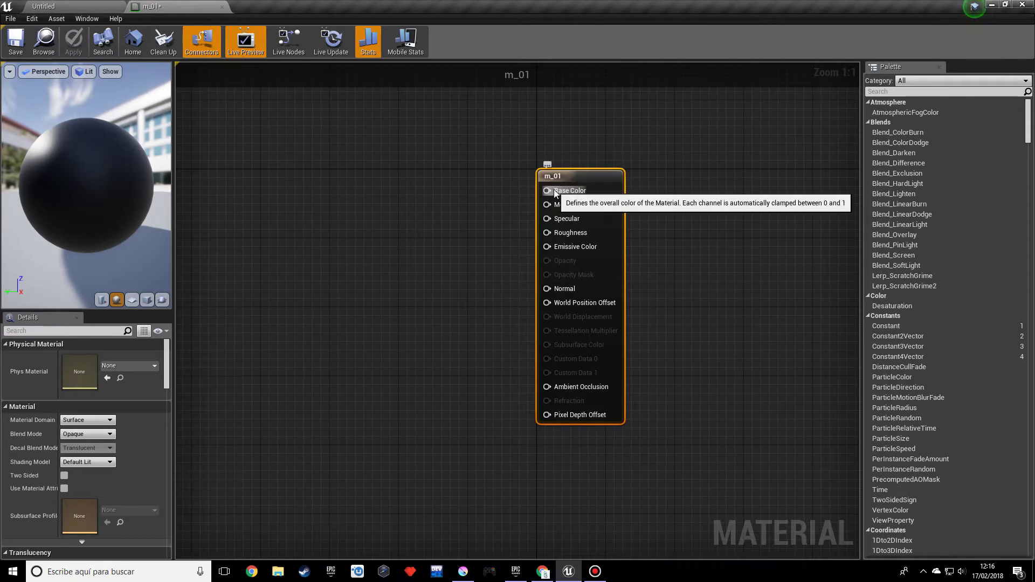
right_click_drag(555, 193, 580, 222)
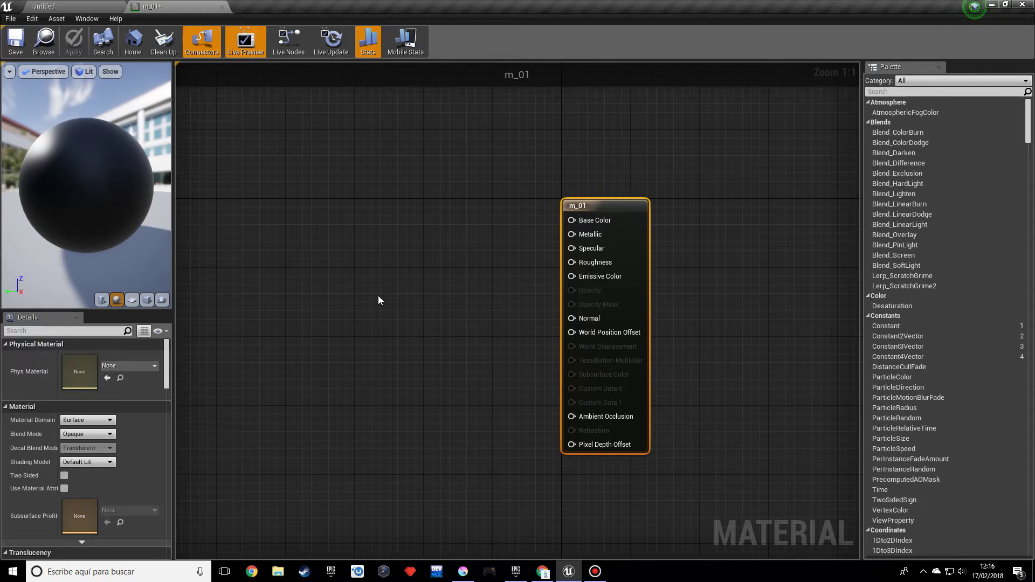
right_click_drag(580, 222, 572, 217)
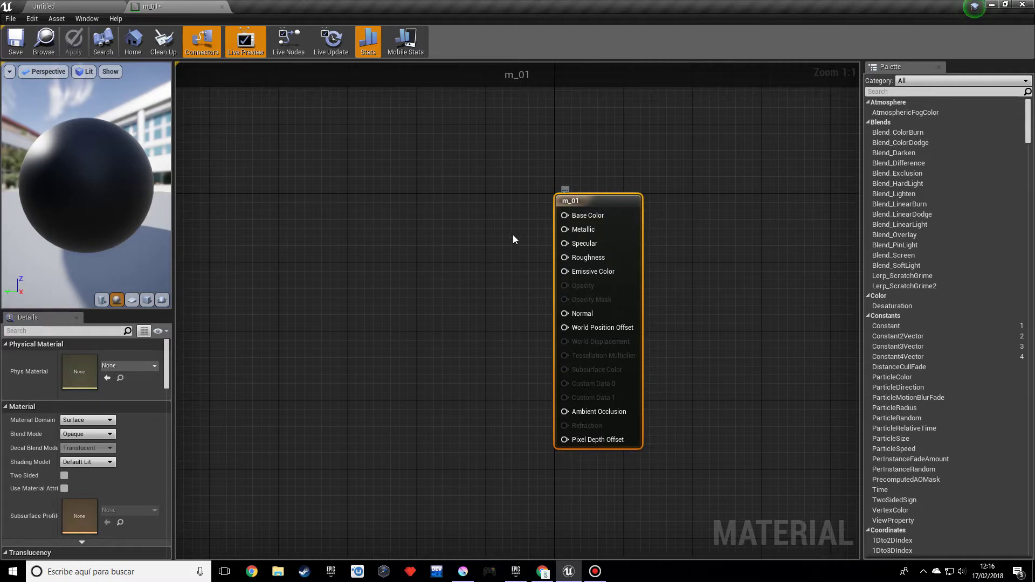
right_click_drag(501, 237, 499, 233)
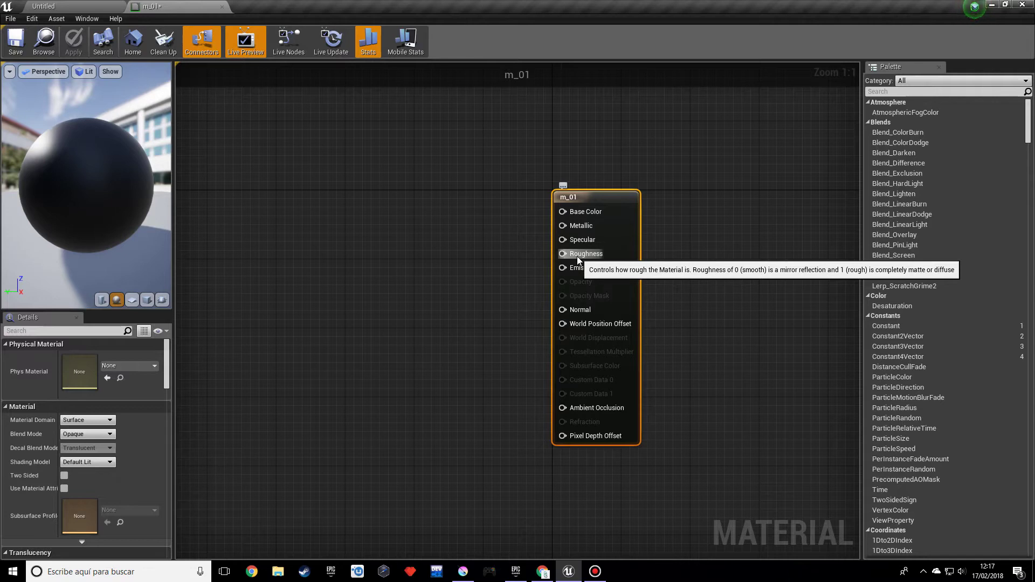
right_click_drag(455, 267, 466, 283)
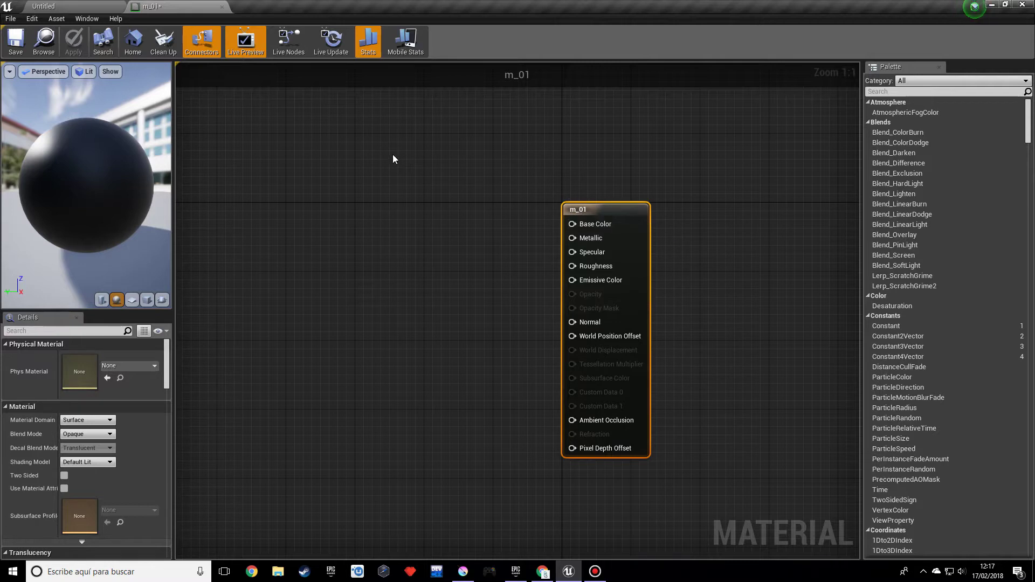
right_click_drag(416, 209, 422, 260)
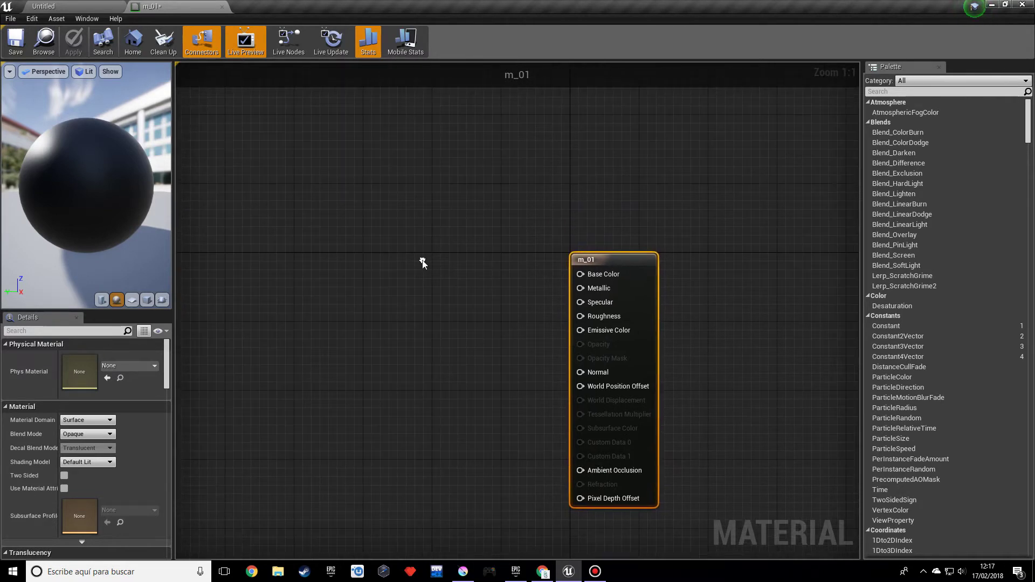
Step: Add scalar, 2-, 3- and 4-component constants, then undo the three vector constants
left_click(404, 238)
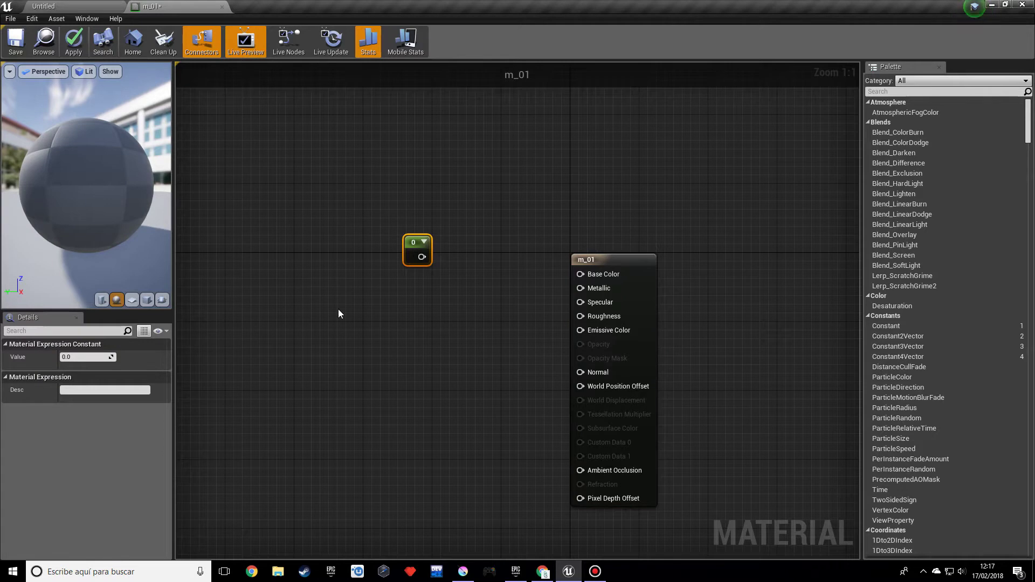
right_click_drag(511, 318, 469, 304)
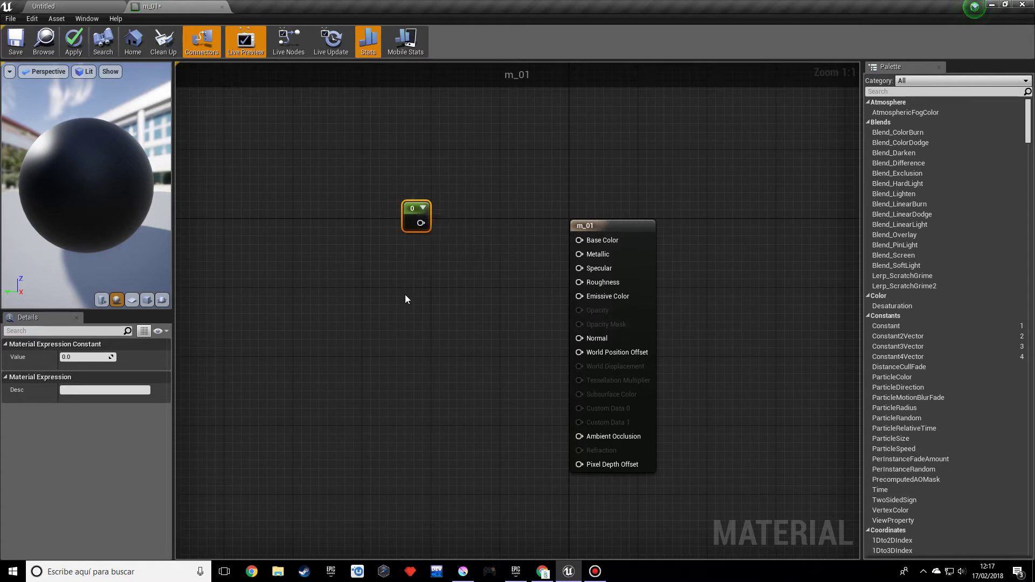
left_click(415, 248)
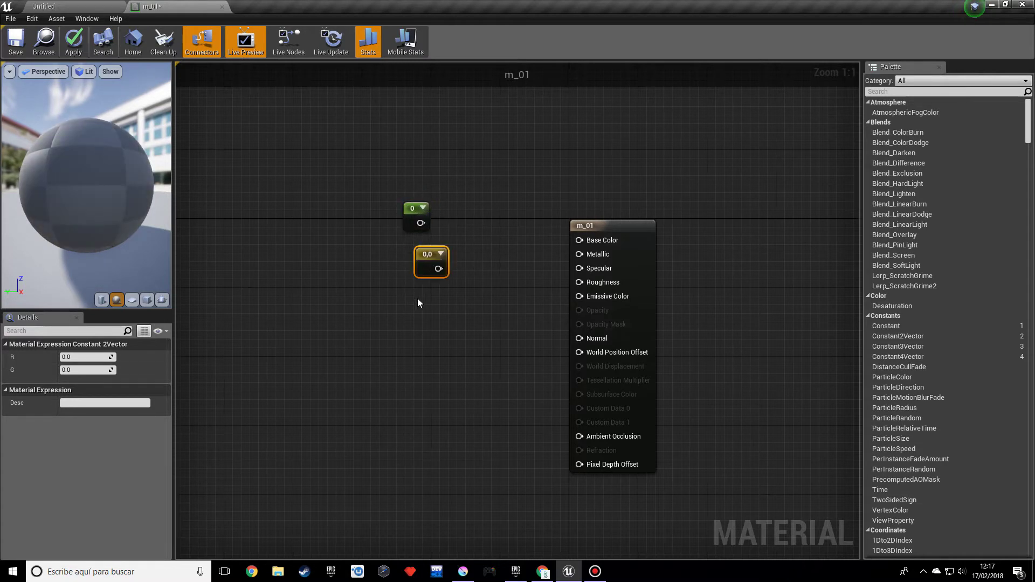
left_click(417, 299)
left_click(437, 374)
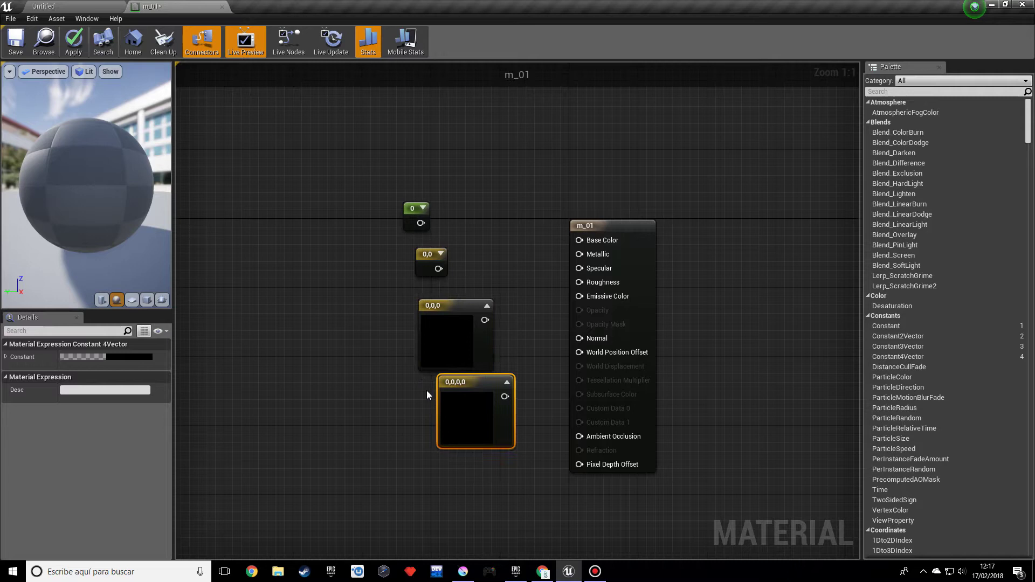
key("ctrl+z")
key("ctrl+z")
key("ctrl+z")
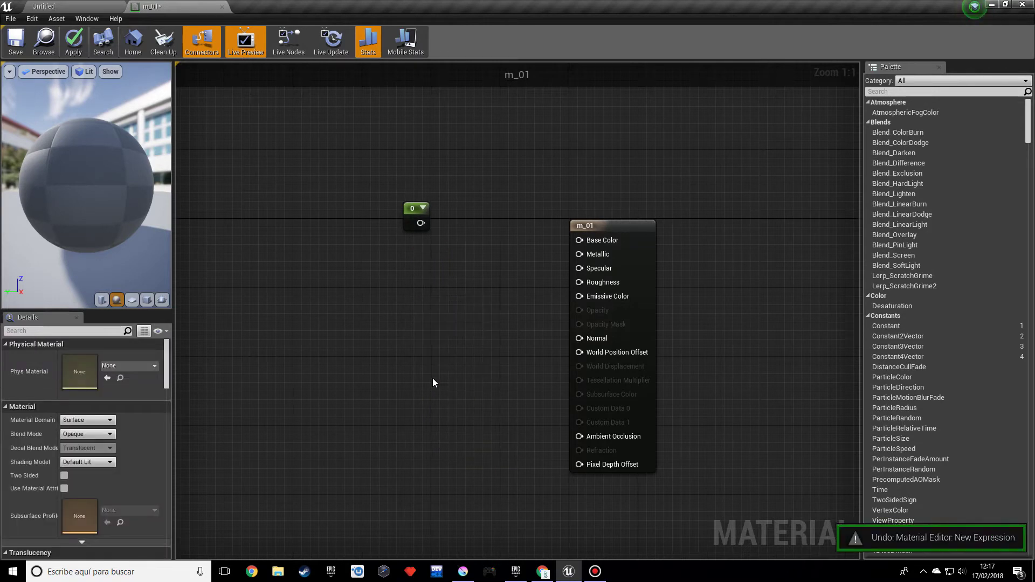
Step: Delete the scalar constant, then add a Constant3Vector and a new scalar Constant
left_click(405, 213)
key("Delete")
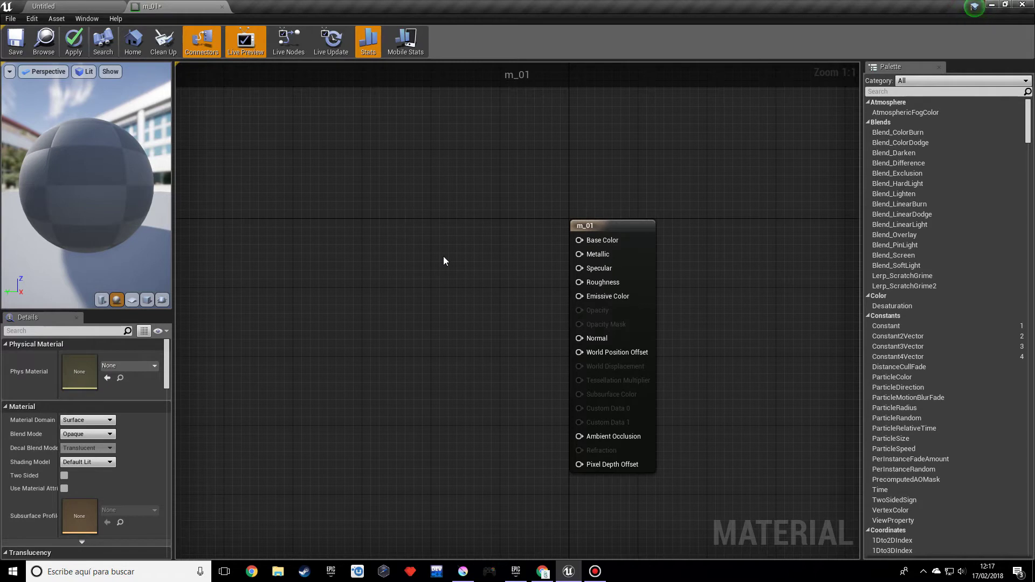
left_click(419, 221)
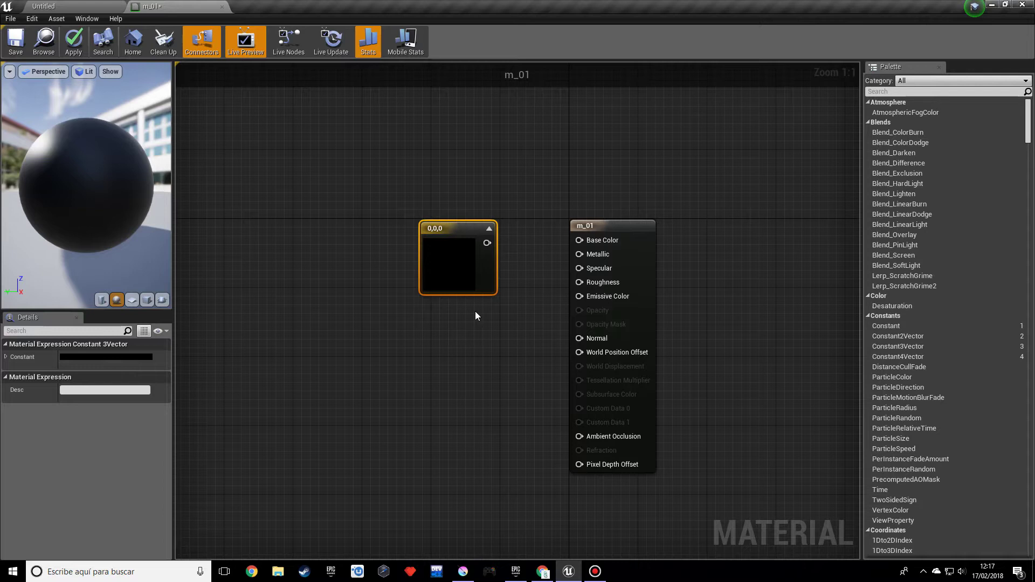
left_click(449, 313)
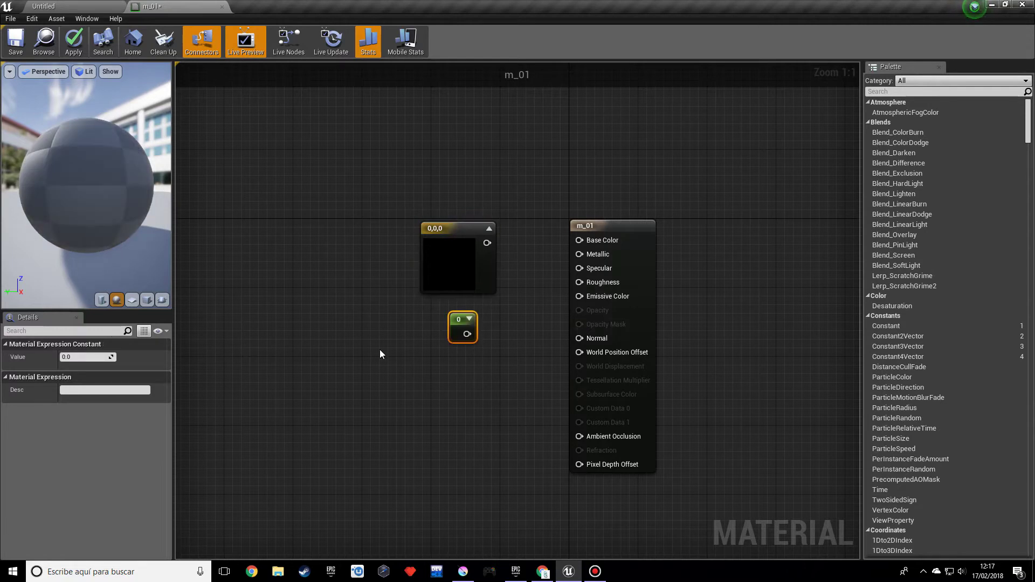
Step: Undo the extra scalar constant and wire the 0,0,0 Constant3Vector into Base Color
key("ctrl+z")
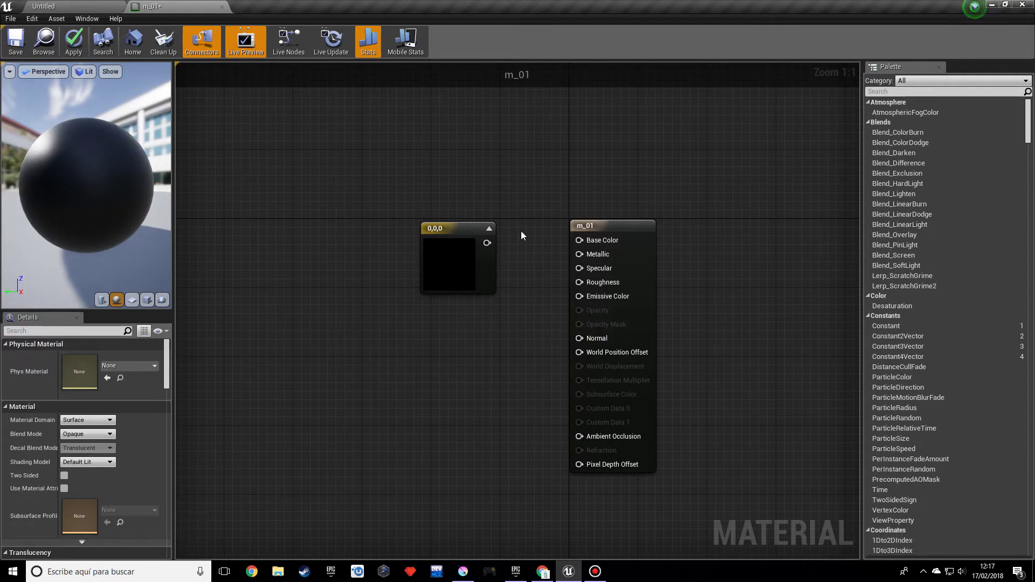
left_click_drag(479, 230, 480, 210)
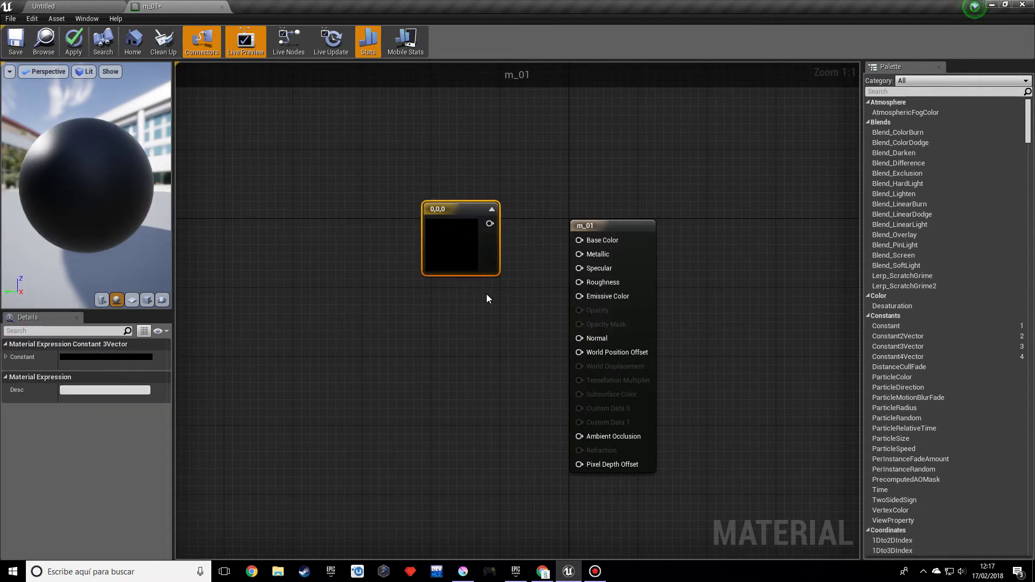
right_click_drag(486, 293, 486, 329)
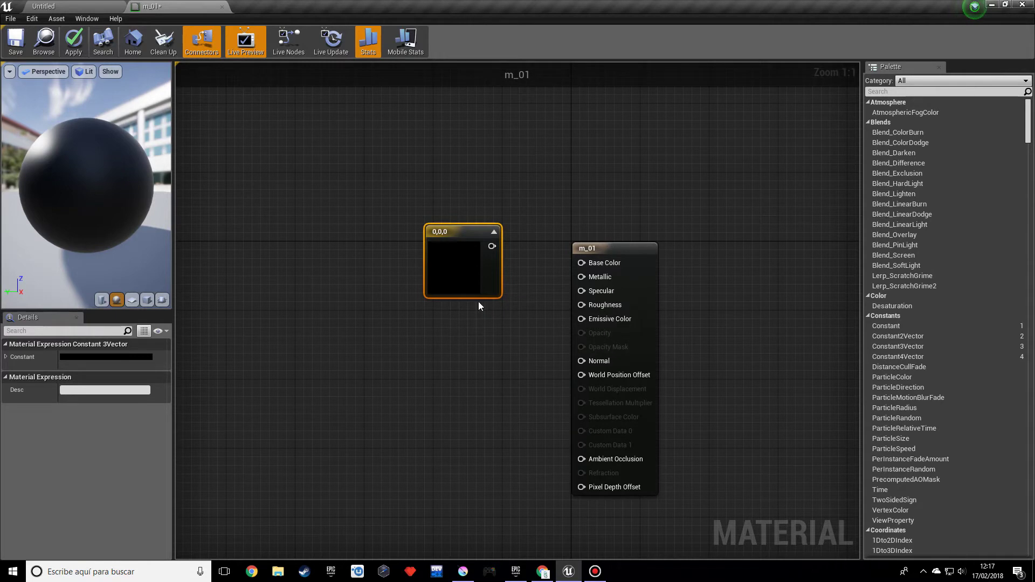
left_click_drag(492, 246, 574, 262)
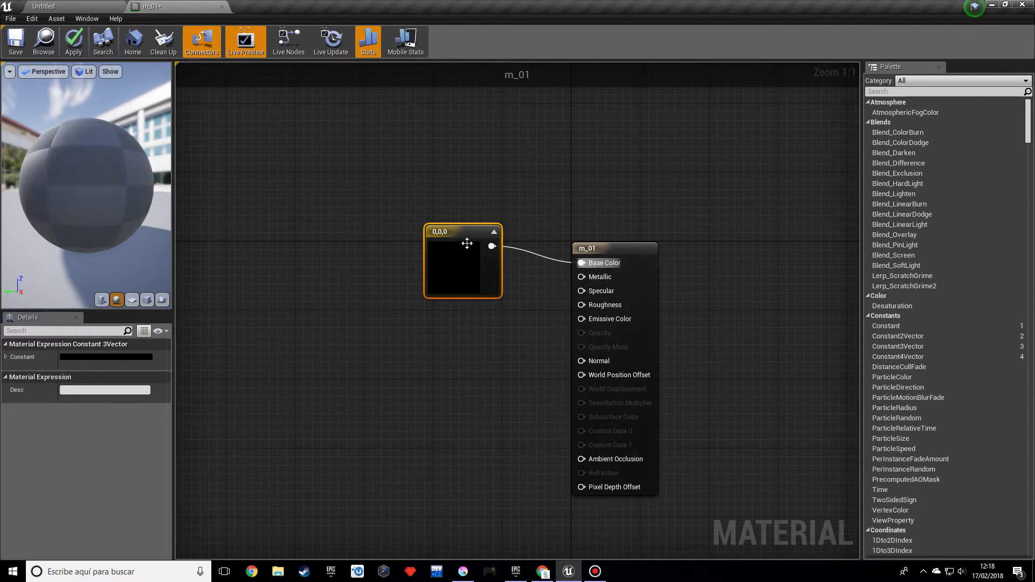
left_click_drag(441, 241, 424, 249)
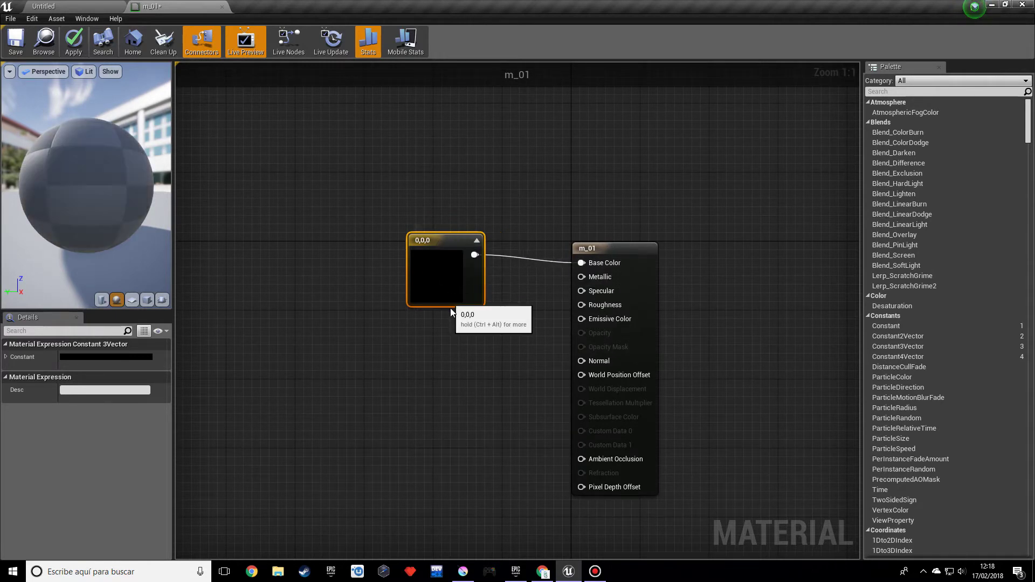
Step: Set the Constant3Vector colour to pure blue (0, 0.00685, 1) in the Color Picker
left_click(138, 357)
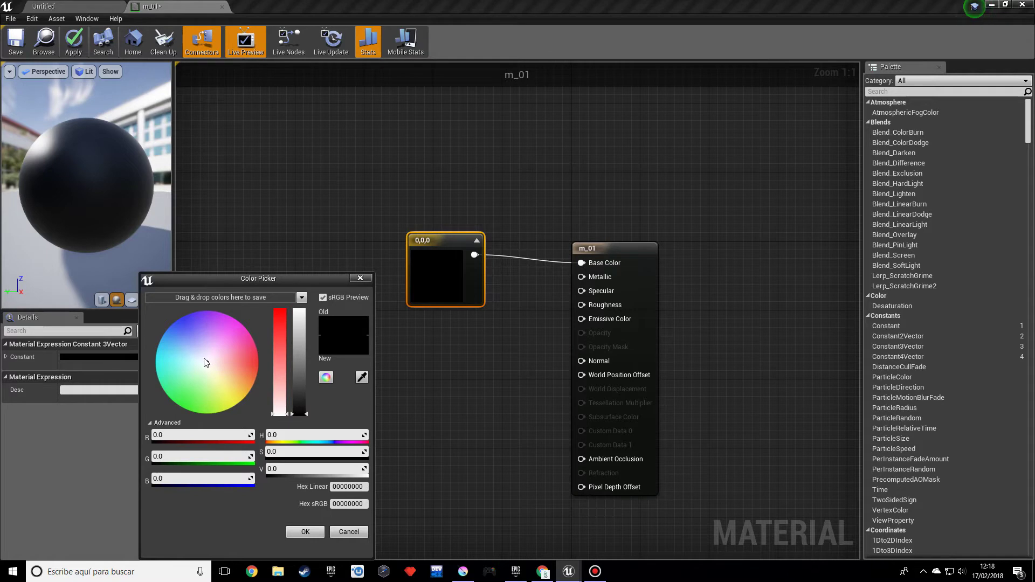
left_click_drag(208, 362, 178, 319)
left_click_drag(307, 375, 299, 323)
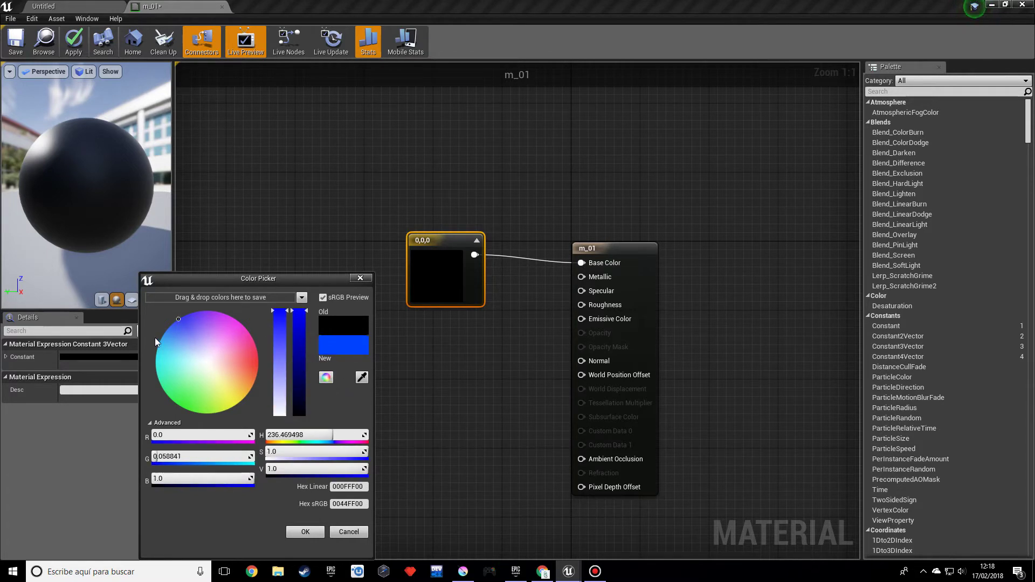
left_click_drag(154, 337, 203, 410)
left_click_drag(202, 350, 180, 317)
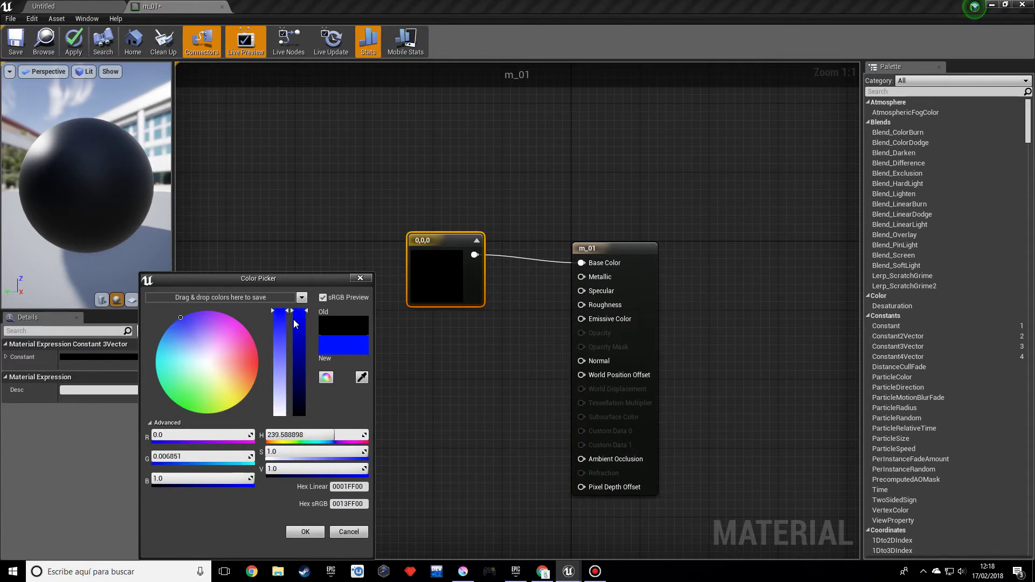
left_click_drag(293, 319, 320, 323)
left_click_drag(300, 315, 309, 287)
mouse_move(279, 334)
left_mouse_down()
mouse_move(286, 309)
mouse_move(300, 337)
mouse_move(299, 312)
mouse_move(279, 321)
mouse_move(276, 311)
left_mouse_up()
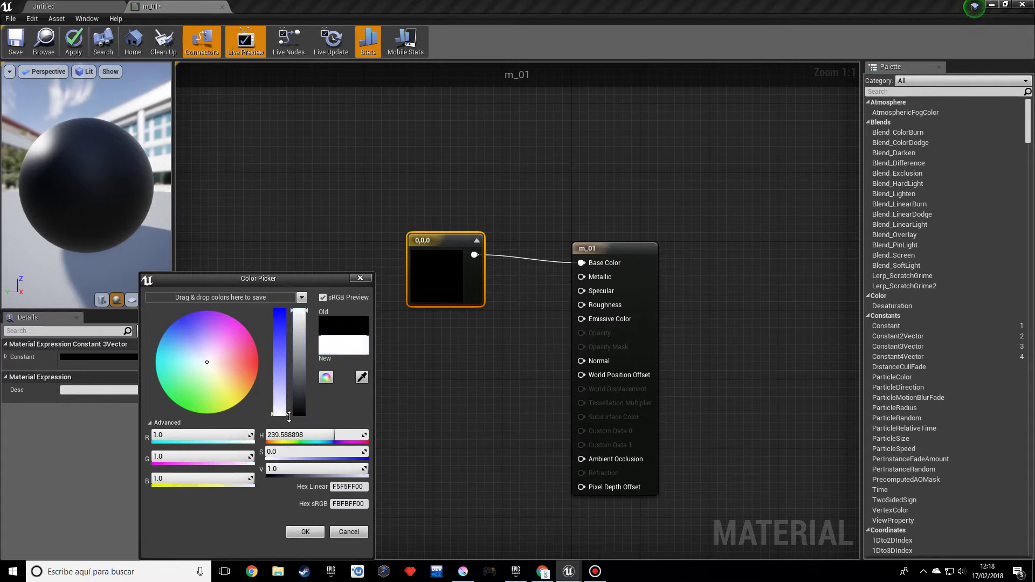
left_click_drag(299, 324, 299, 415)
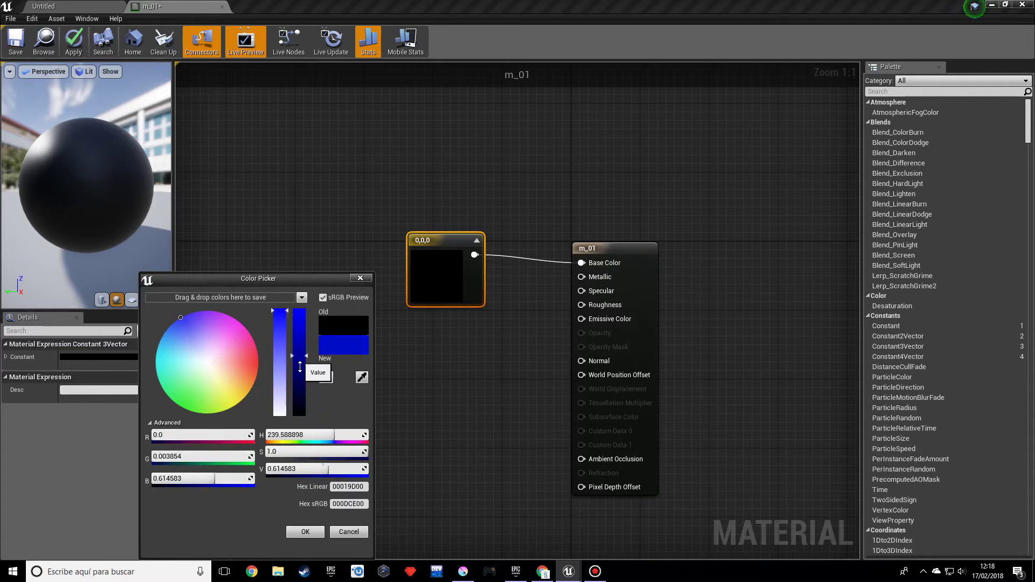
left_click(279, 340)
left_click_drag(281, 381, 301, 309)
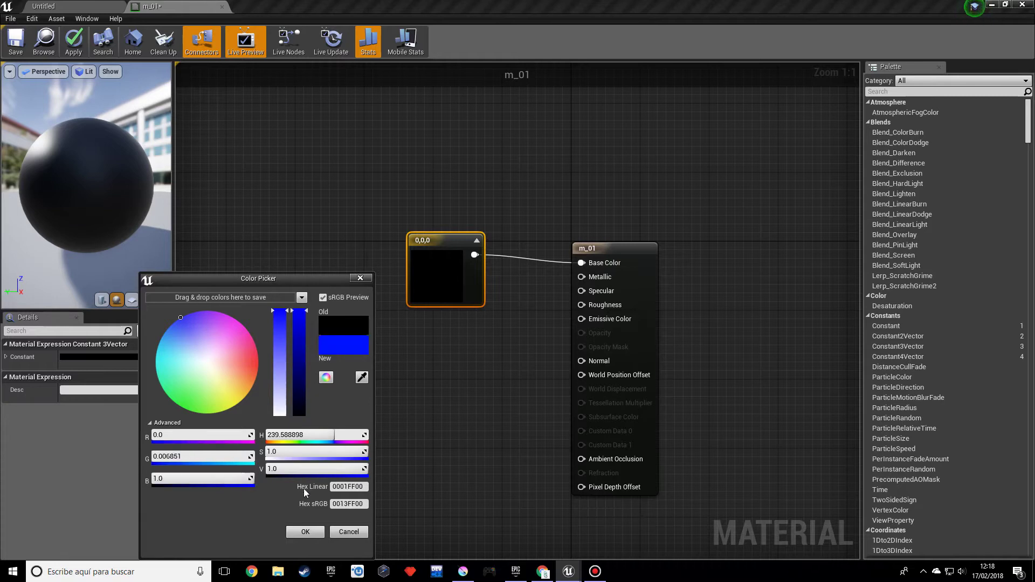
left_click(304, 532)
Step: Pan the graph and reselect the blue colour constant
left_click(376, 308)
right_click_drag(377, 309, 344, 329)
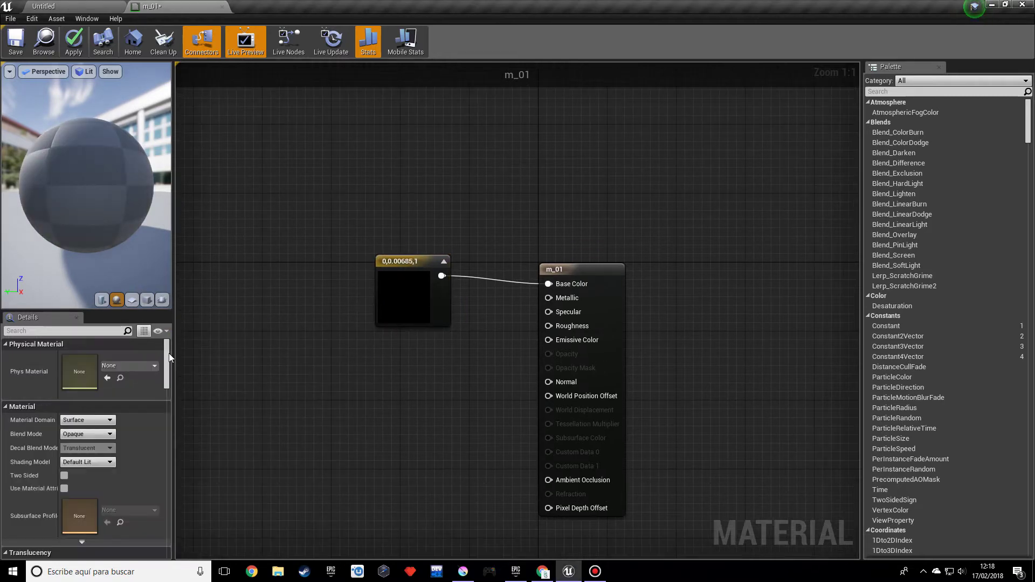
left_click(388, 283)
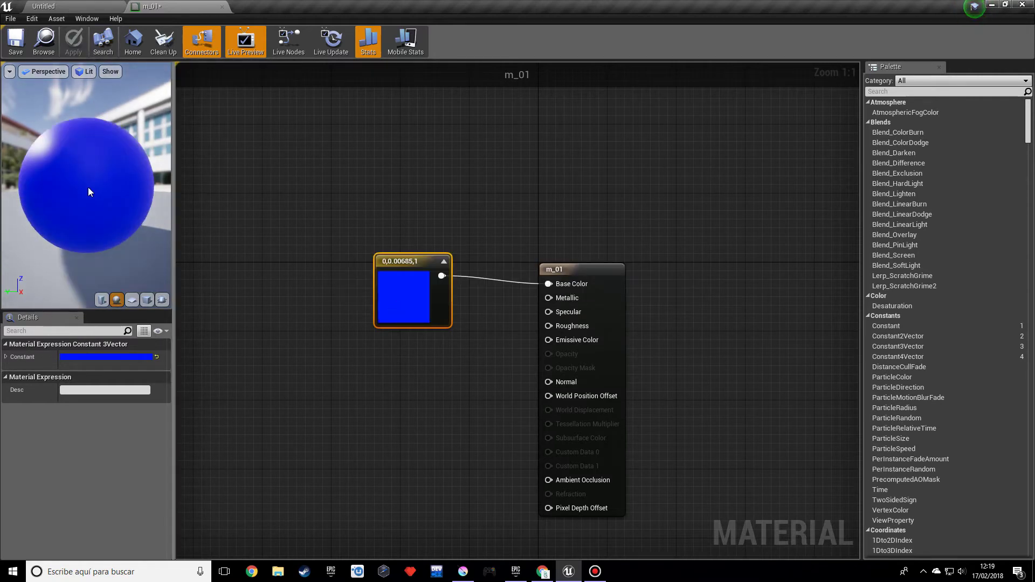
left_click_drag(89, 186, 91, 189)
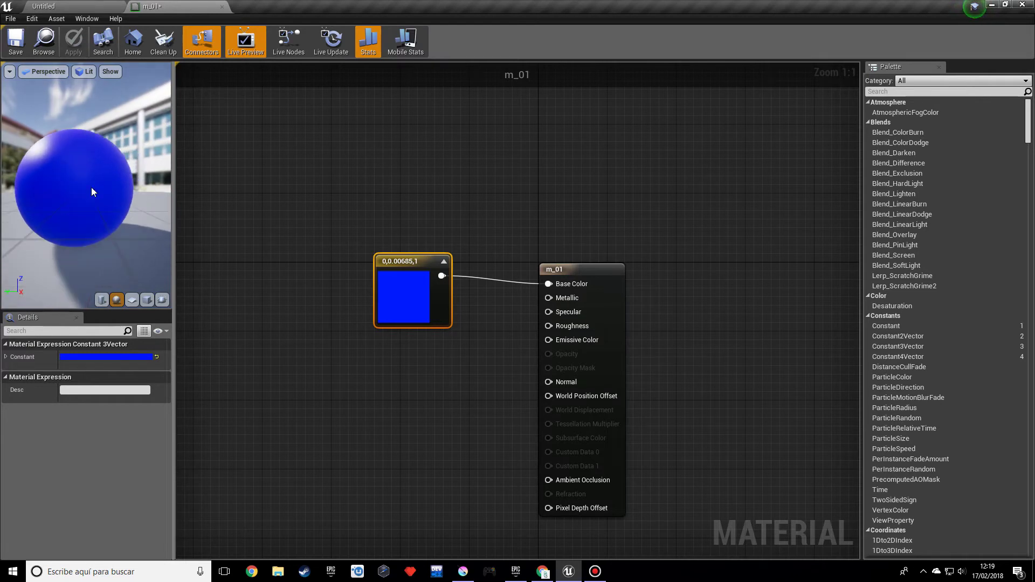
left_click_drag(404, 263, 370, 220)
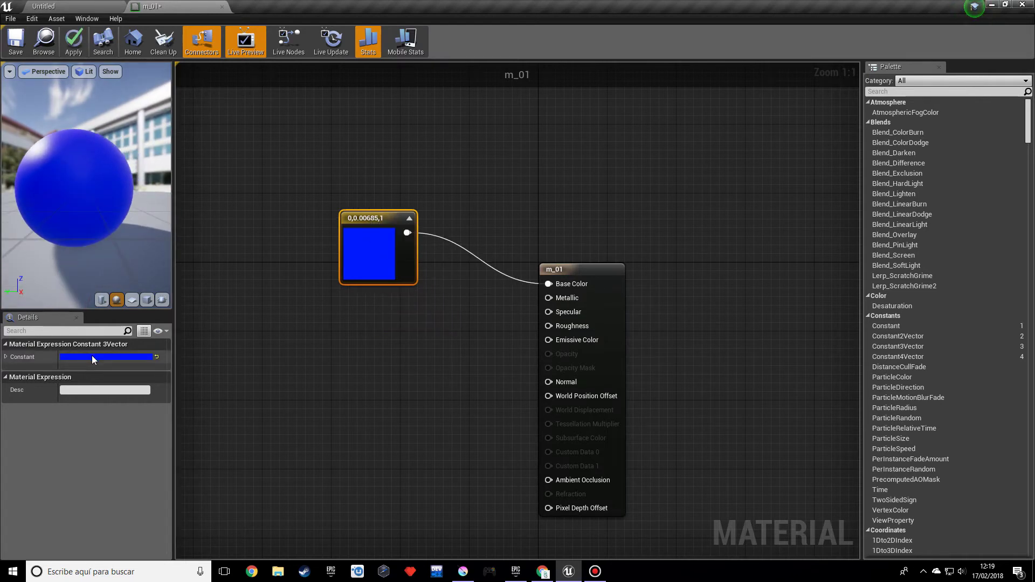
left_click(89, 356)
left_click_drag(208, 358, 139, 386)
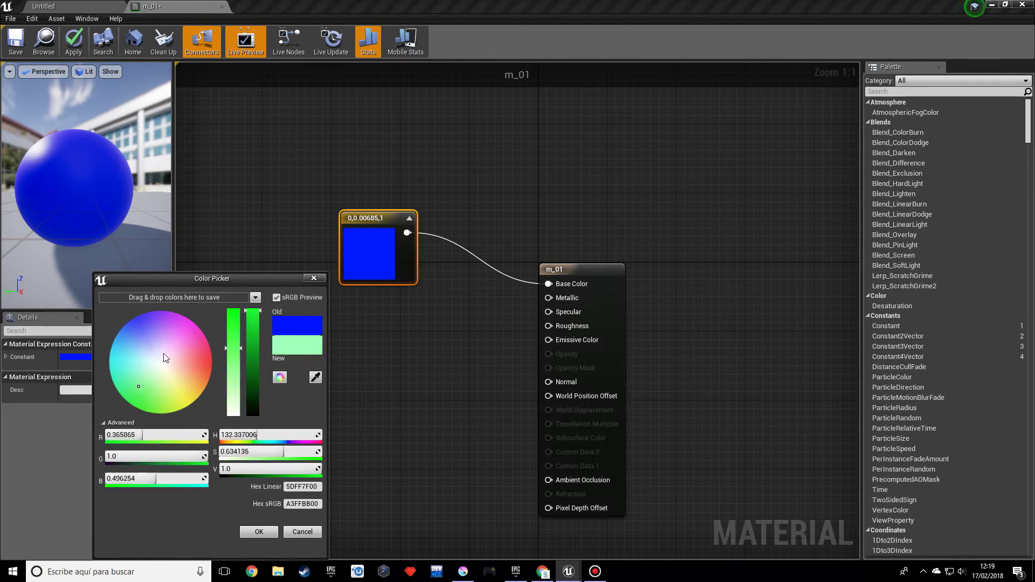
left_click_drag(163, 353, 199, 389)
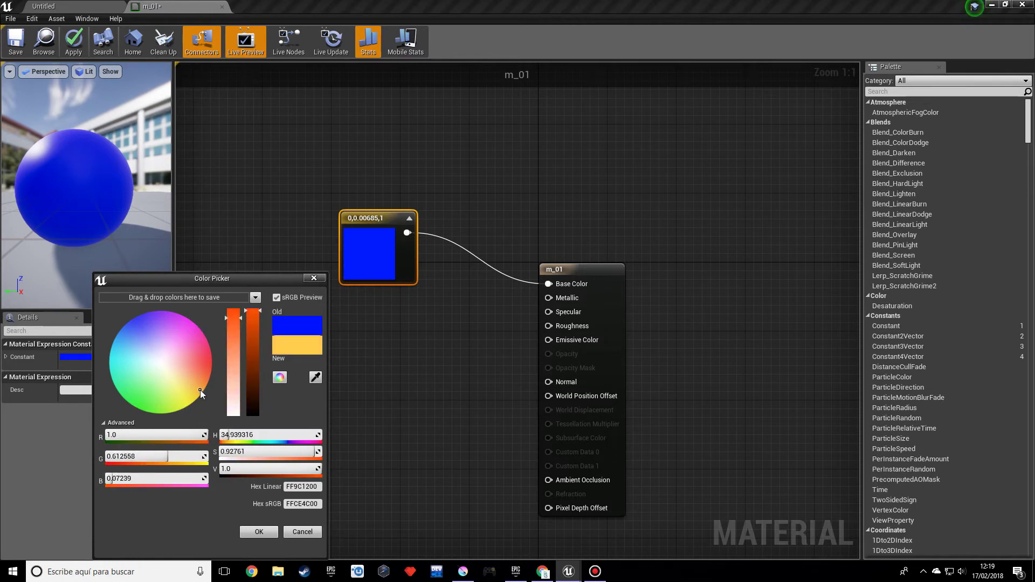
left_click(259, 531)
right_click_drag(474, 351, 428, 322)
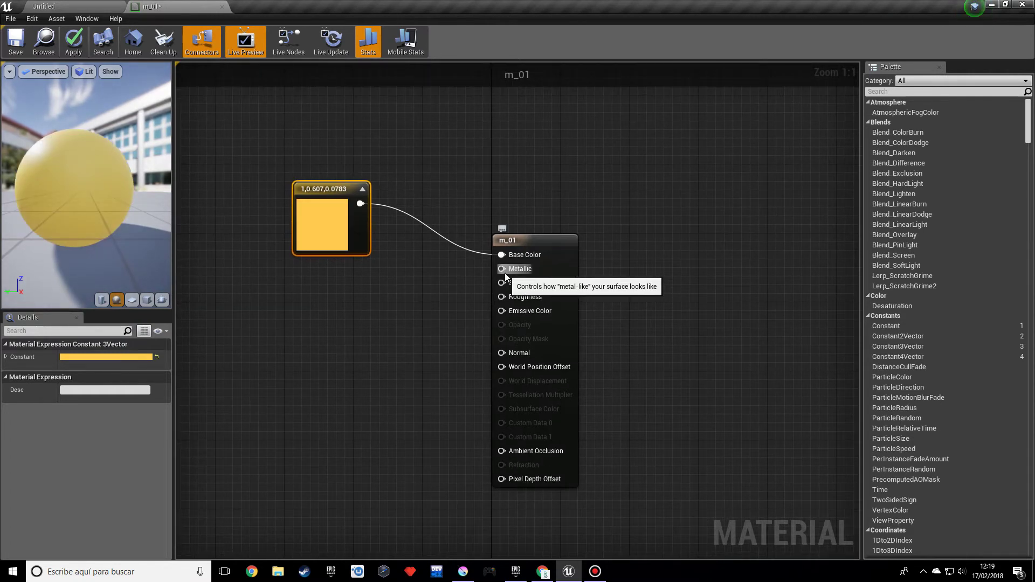
Step: Place a scalar Constant node valued 0 below the colour node
left_click(330, 280)
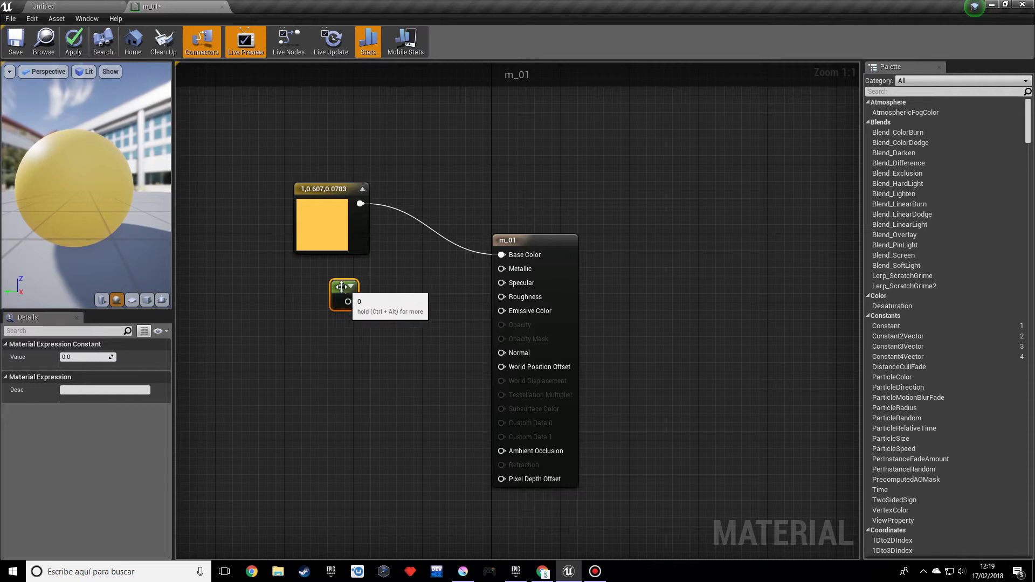
Step: Wire the scalar constant into Metallic, set its value to 1, and inspect the gold preview
left_click_drag(339, 285, 328, 282)
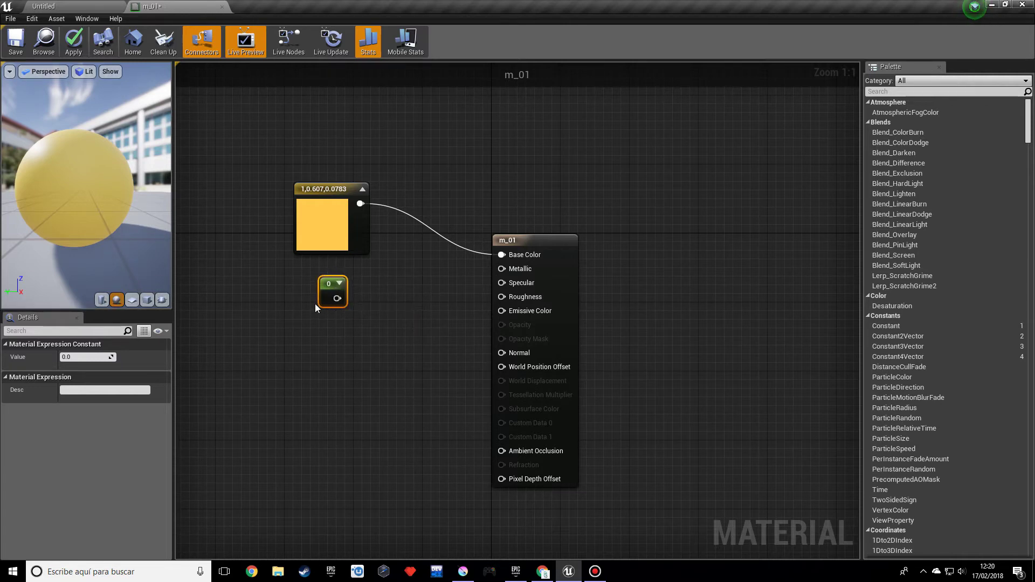
left_click_drag(334, 308, 502, 269)
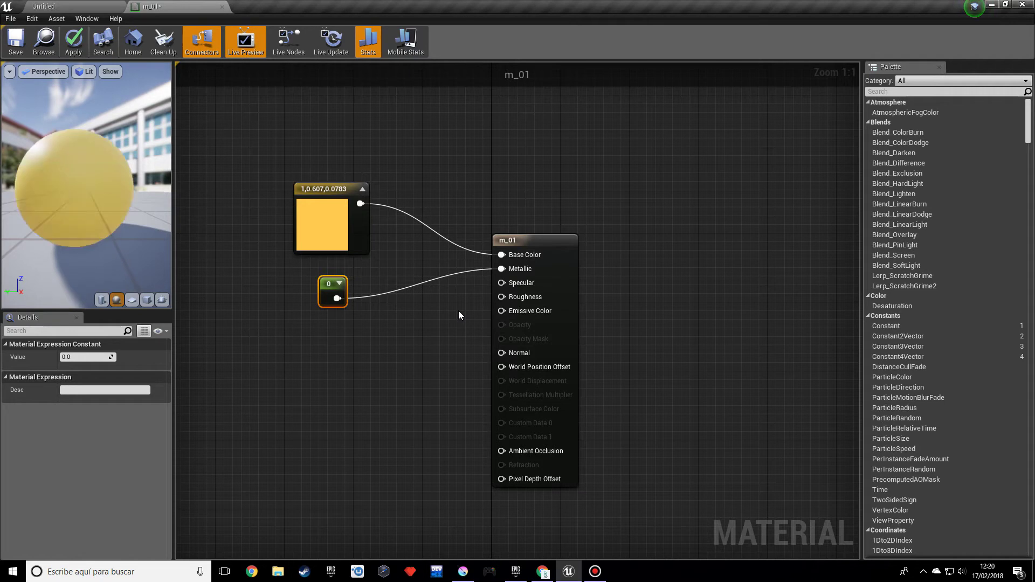
left_click(84, 358)
type("1")
key("Return")
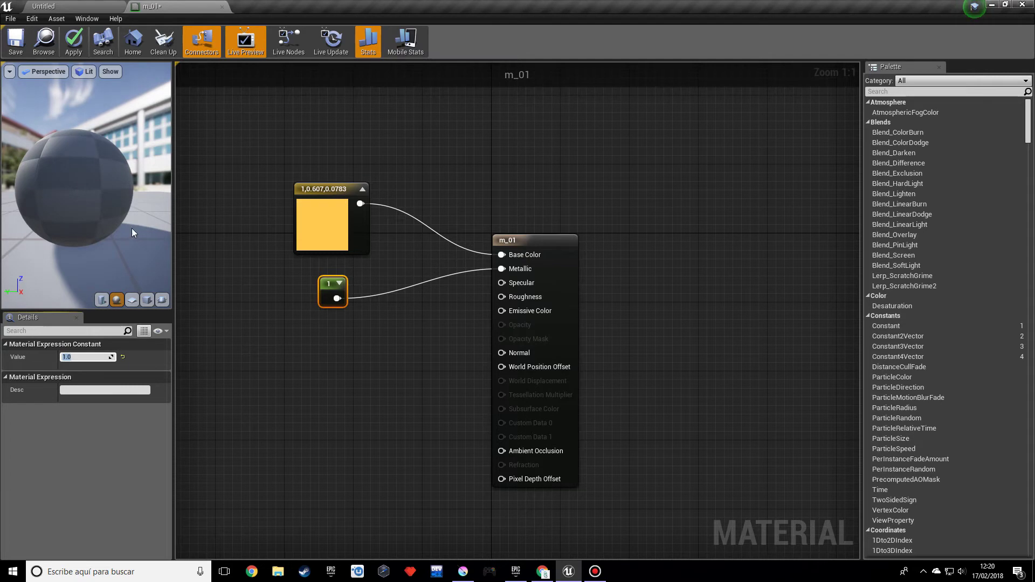
mouse_move(90, 210)
left_mouse_down()
mouse_move(80, 221)
mouse_move(85, 212)
left_mouse_up()
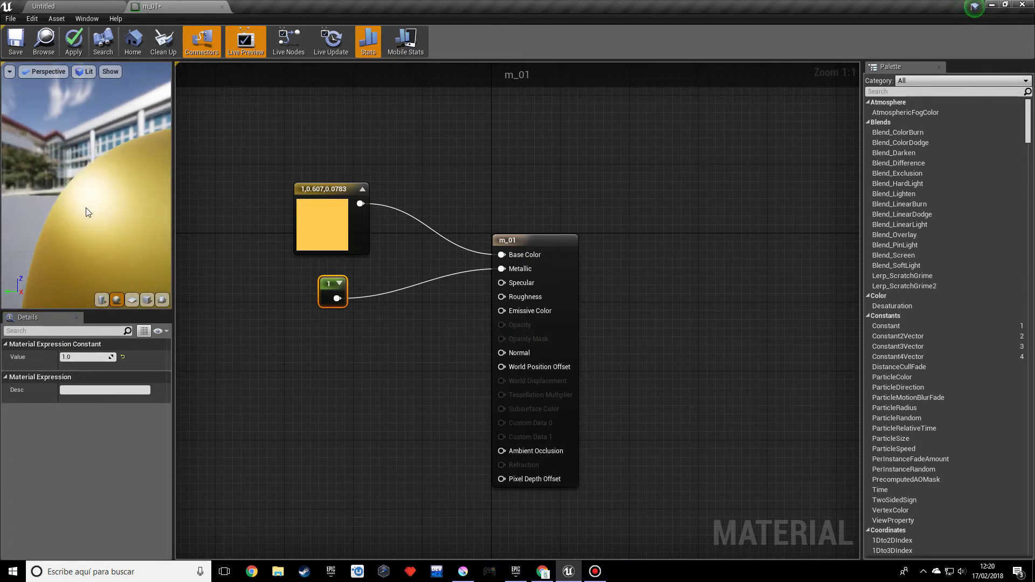
scroll(85, 208, "down", 5)
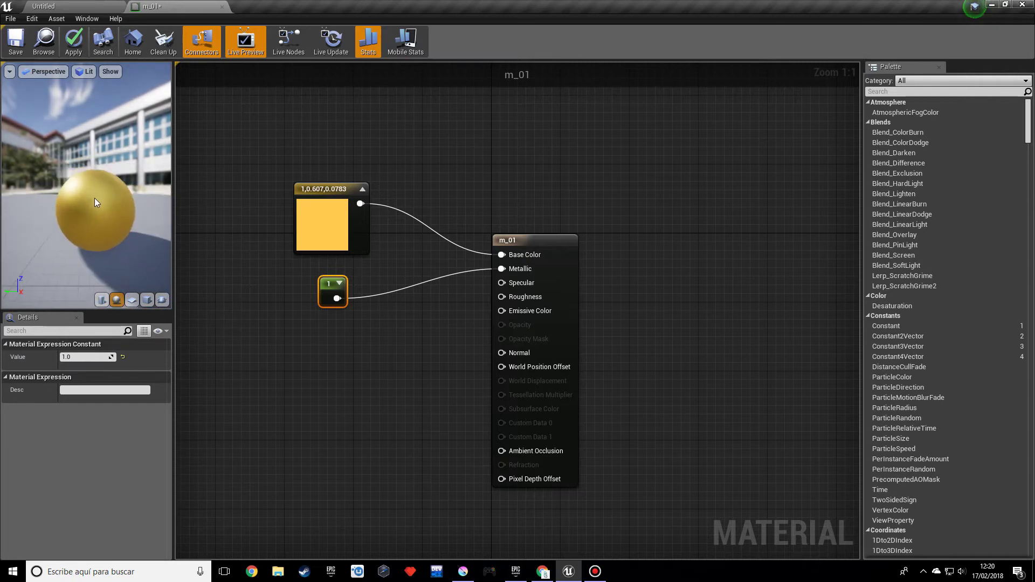
scroll(95, 198, "up", 3)
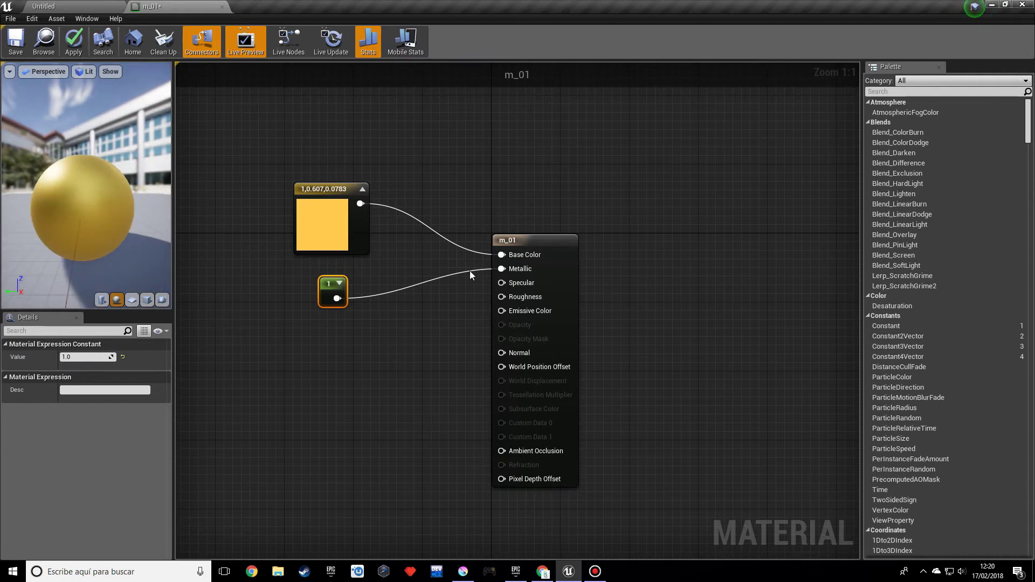
mouse_move(500, 285)
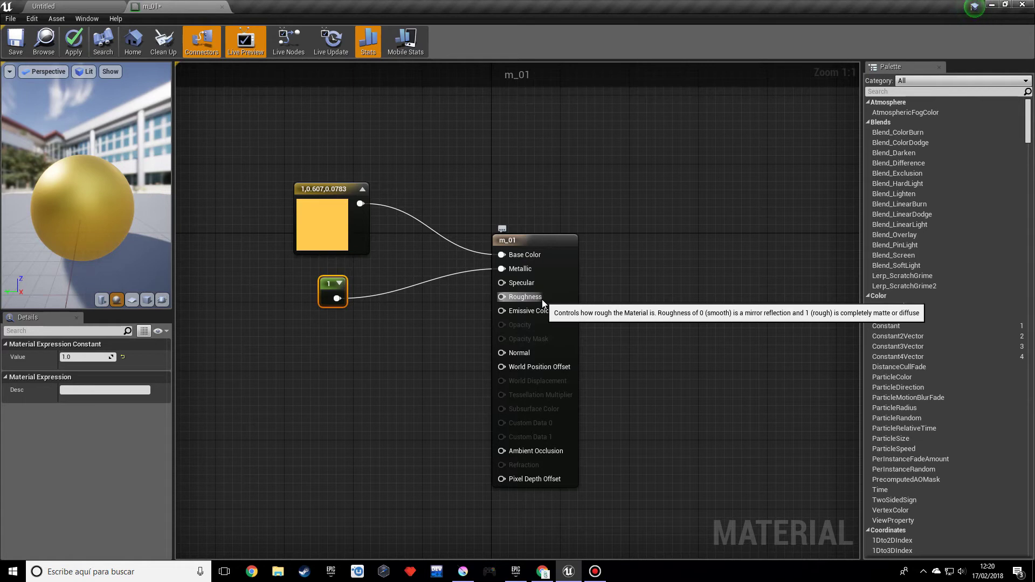
Step: In the Krita sketch, draw a V mark above the straight line
left_click(463, 571)
scroll(470, 378, "up", 3, "ctrl")
scroll(469, 377, "down", 1, "ctrl")
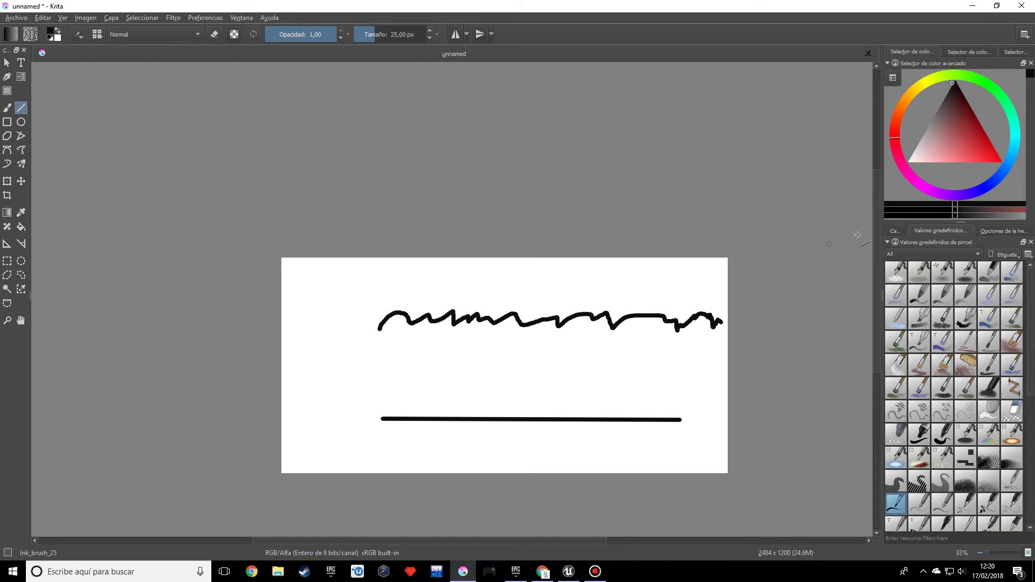
scroll(335, 319, "up", 1, "ctrl")
scroll(293, 308, "down", 1, "ctrl")
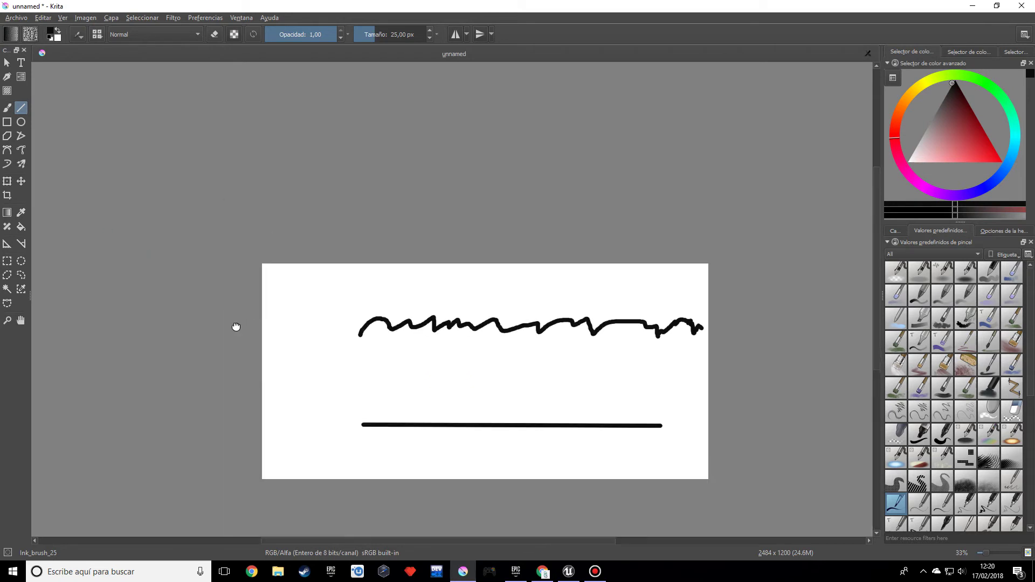
middle_click_drag(233, 326, 157, 279)
scroll(157, 279, "up", 1, "ctrl")
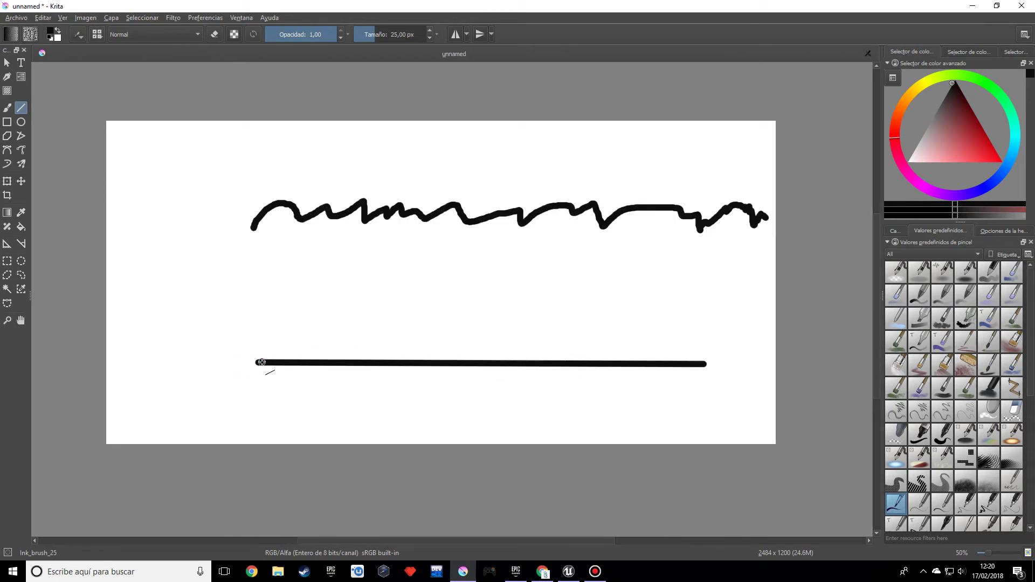
mouse_move(300, 271)
left_mouse_down()
mouse_move(348, 348)
mouse_move(400, 281)
left_mouse_up()
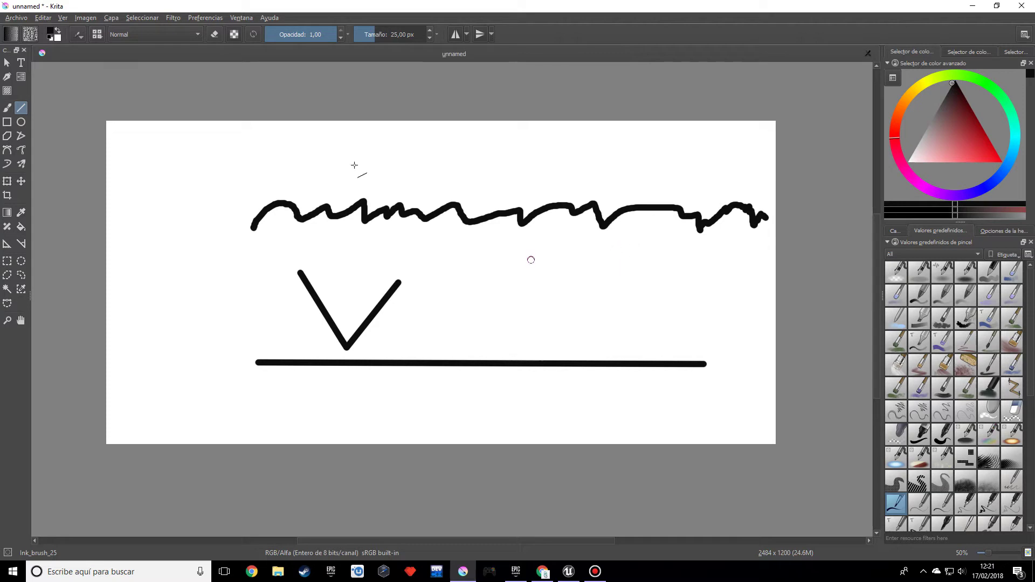
Step: Draw an arrow pointing at the wavy line, then return to the Unreal material editor
scroll(351, 155, "down", 1)
scroll(401, 190, "up", 1)
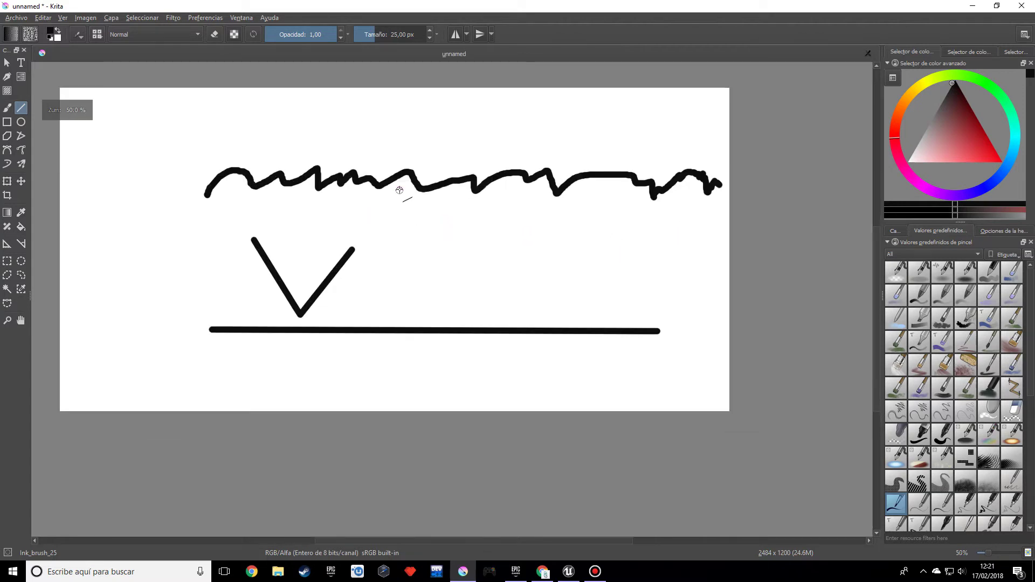
scroll(400, 189, "down", 1)
scroll(415, 212, "up", 1)
scroll(337, 198, "down", 1)
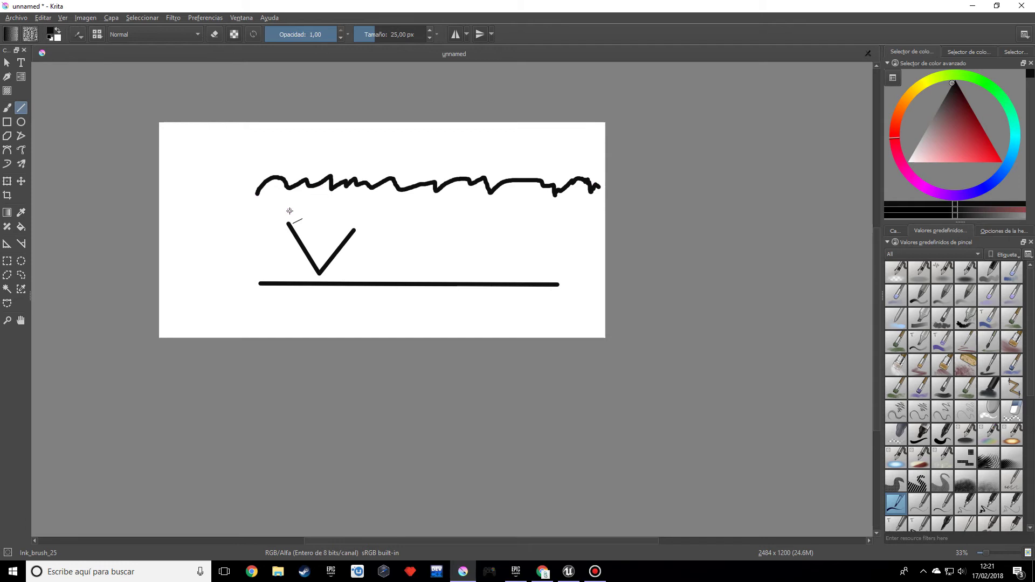
scroll(300, 180, "up", 1, "ctrl")
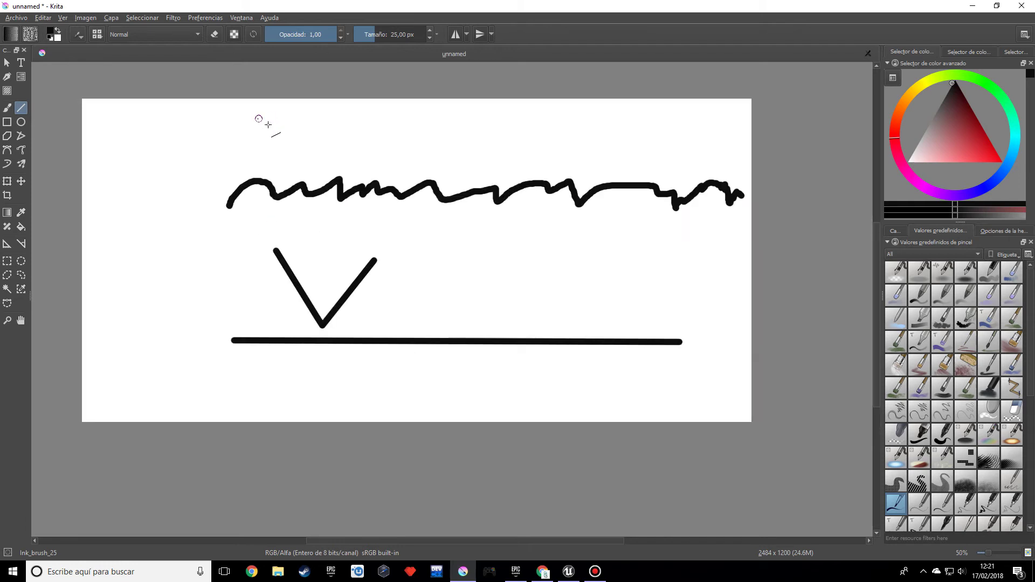
mouse_move(257, 118)
left_mouse_down()
mouse_move(321, 170)
mouse_move(319, 128)
left_mouse_up()
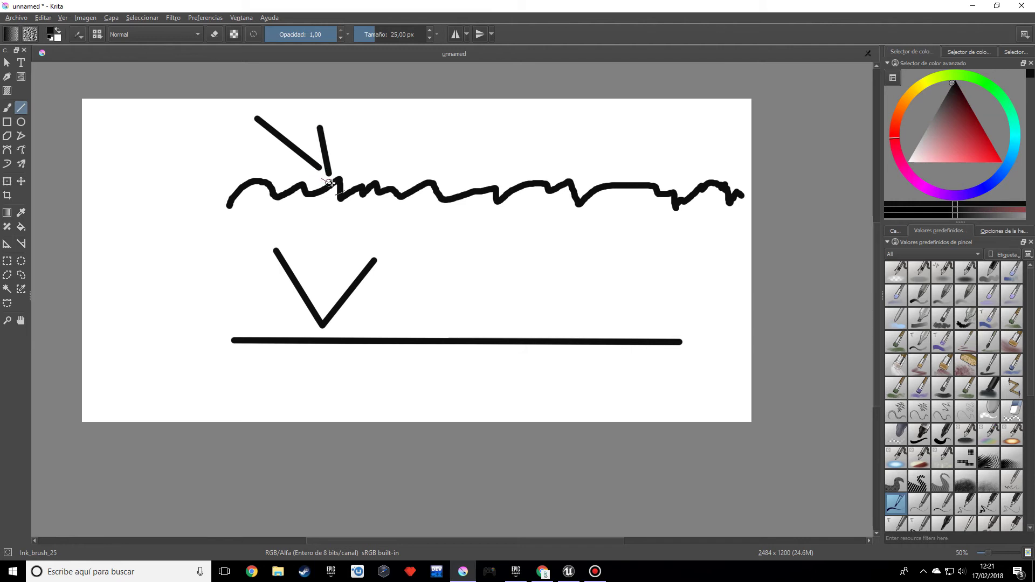
mouse_move(332, 186)
left_mouse_down()
mouse_move(303, 192)
mouse_move(343, 166)
left_mouse_up()
scroll(412, 220, "down", 2)
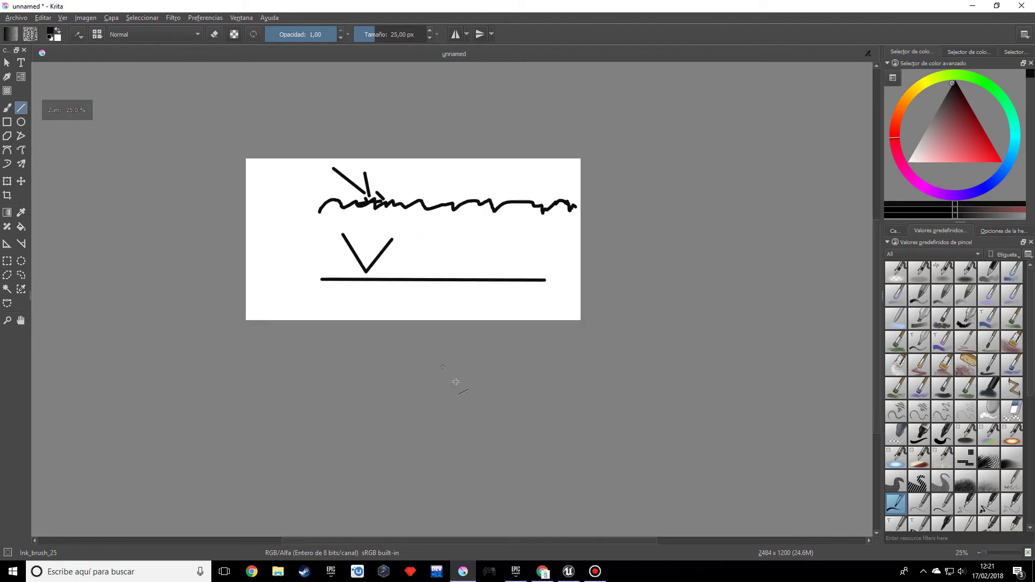
left_click(569, 571)
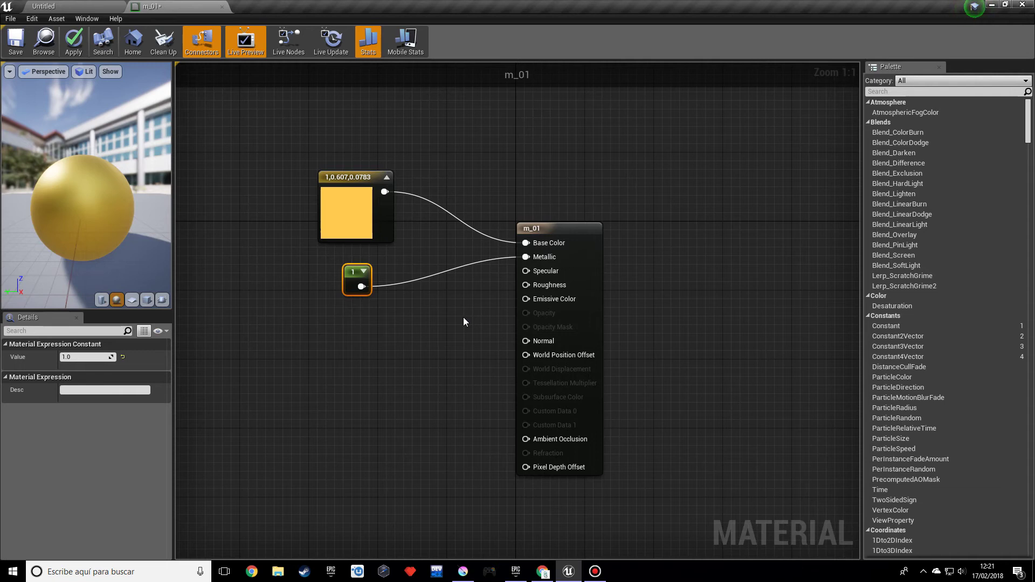
Step: Add a scalar constant of 0 wired into Roughness and inspect the polished preview sphere
left_click(367, 309)
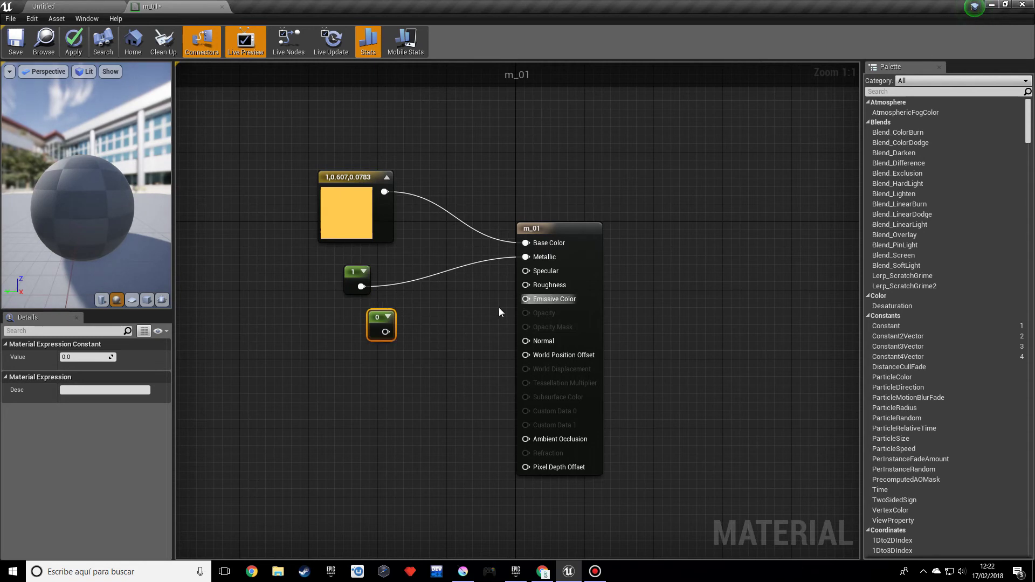
left_click_drag(386, 331, 526, 285)
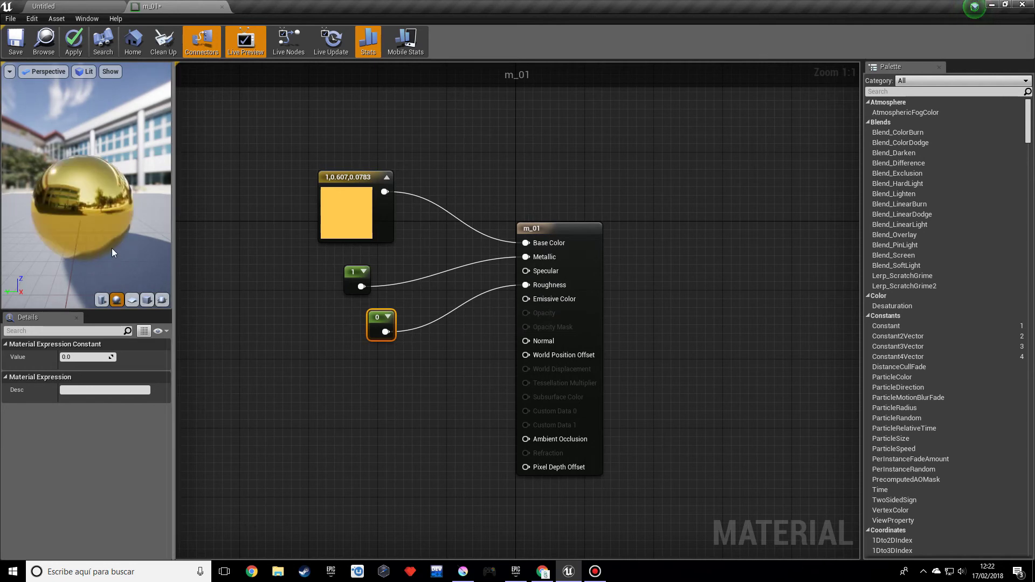
mouse_move(112, 248)
left_mouse_down()
mouse_move(103, 253)
mouse_move(114, 248)
mouse_move(114, 267)
left_mouse_up()
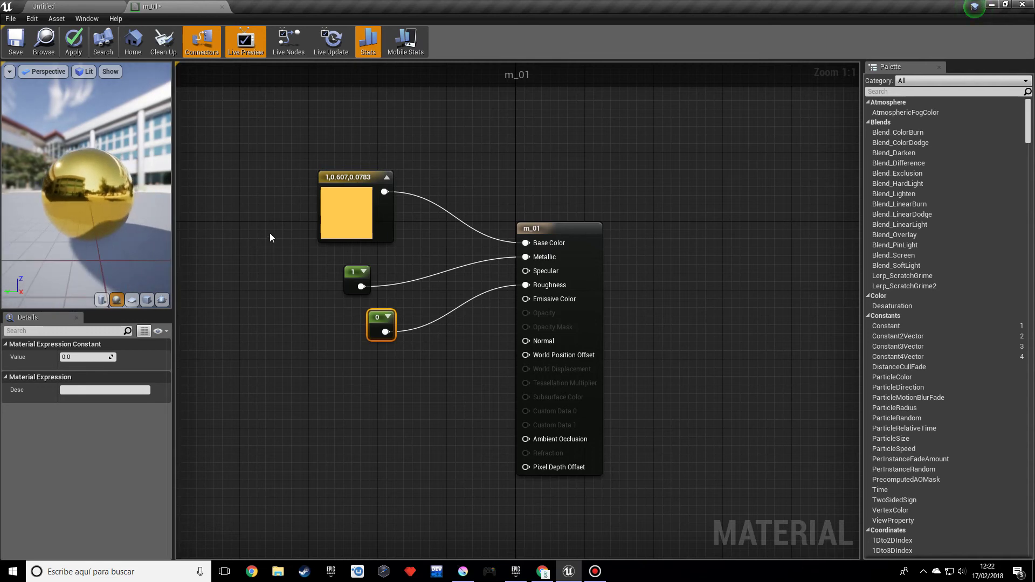
left_click(336, 204)
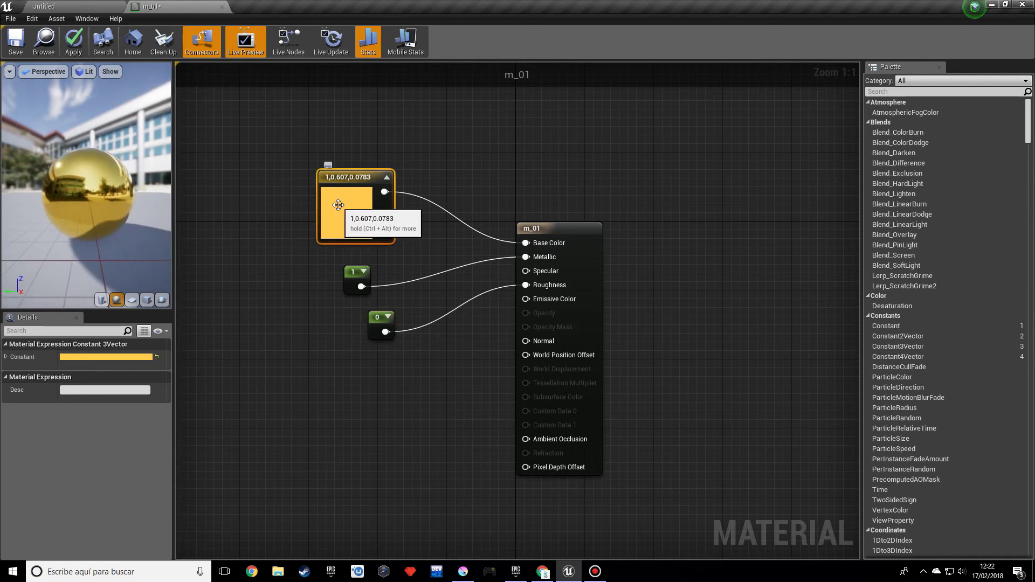
Step: Make the Base Color constant pure white (1,1,1) and view the chrome-like preview sphere up close
left_click(98, 358)
left_click_drag(200, 362, 167, 361)
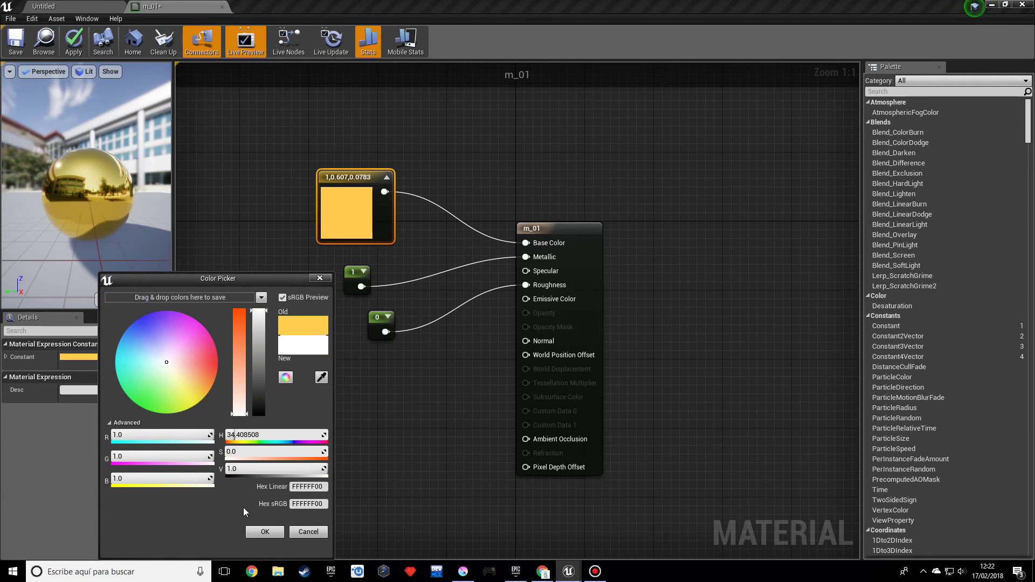
left_click(265, 531)
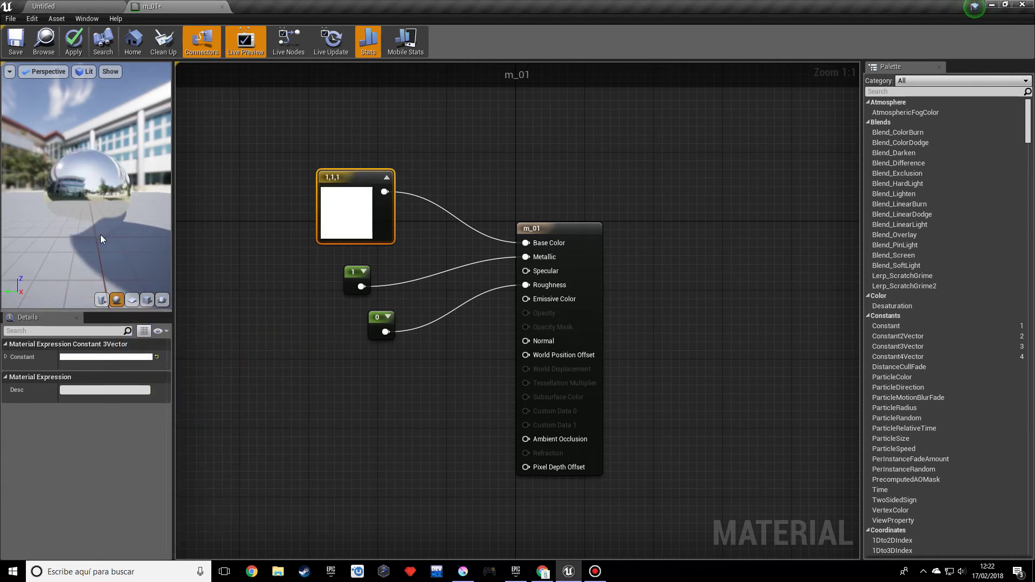
left_click_drag(101, 236, 96, 190)
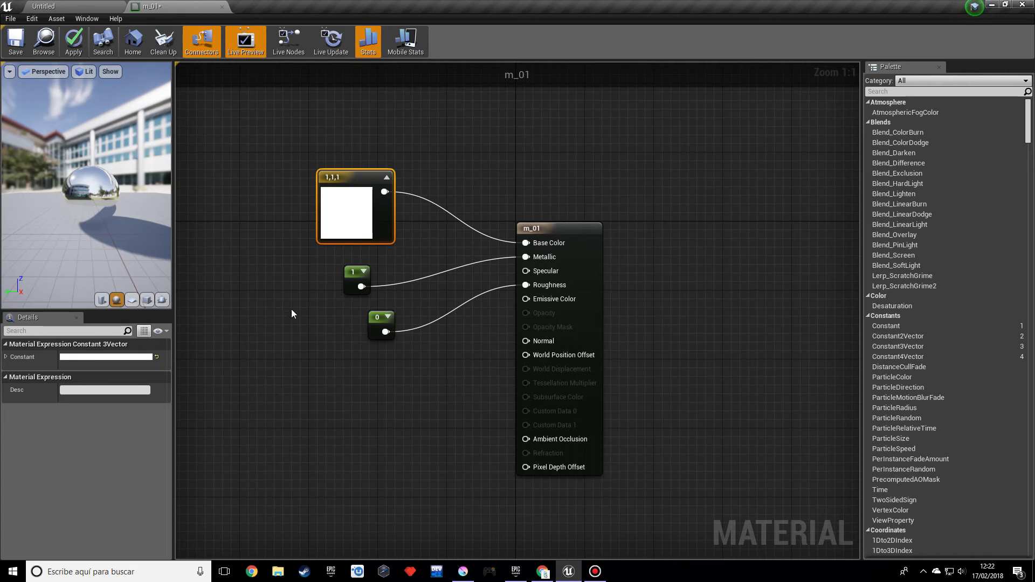
Step: Change the Roughness constant from 0 to 1 and inspect the now-matte white preview sphere
left_click(377, 325)
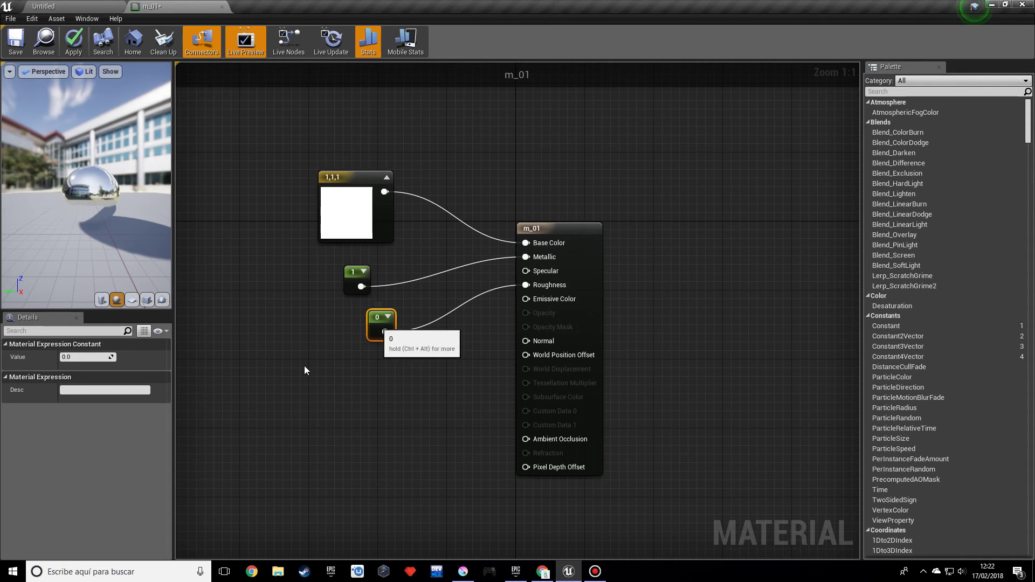
left_click(89, 356)
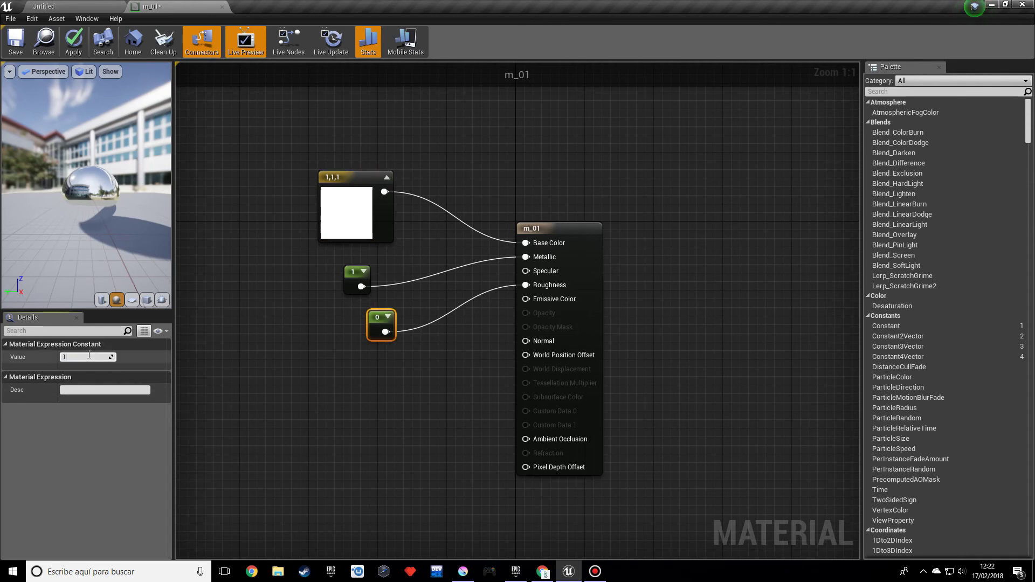
type("1")
key("Return")
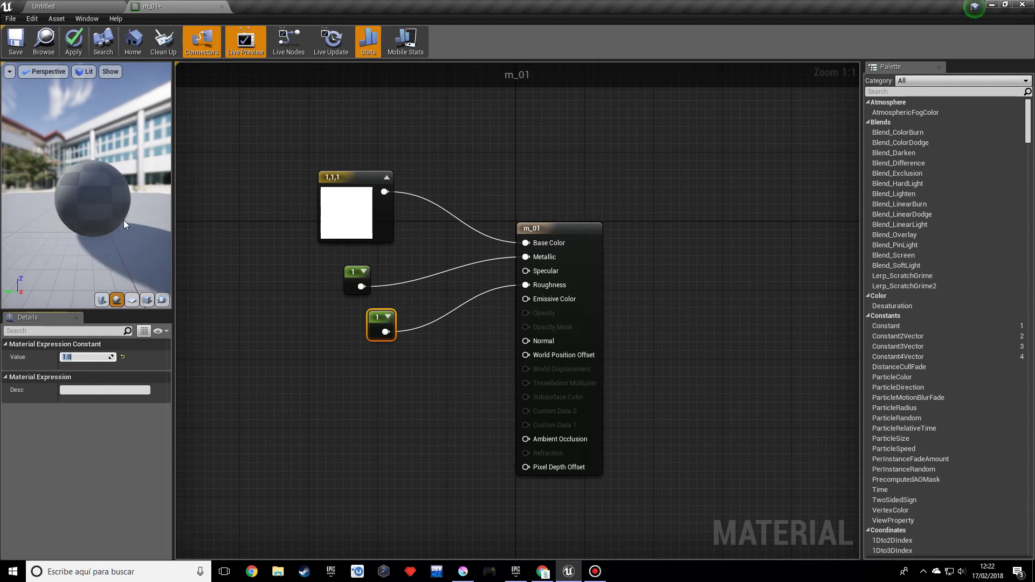
scroll(126, 219, "up", 2)
mouse_move(115, 221)
left_mouse_down()
mouse_move(121, 209)
mouse_move(104, 213)
left_mouse_up()
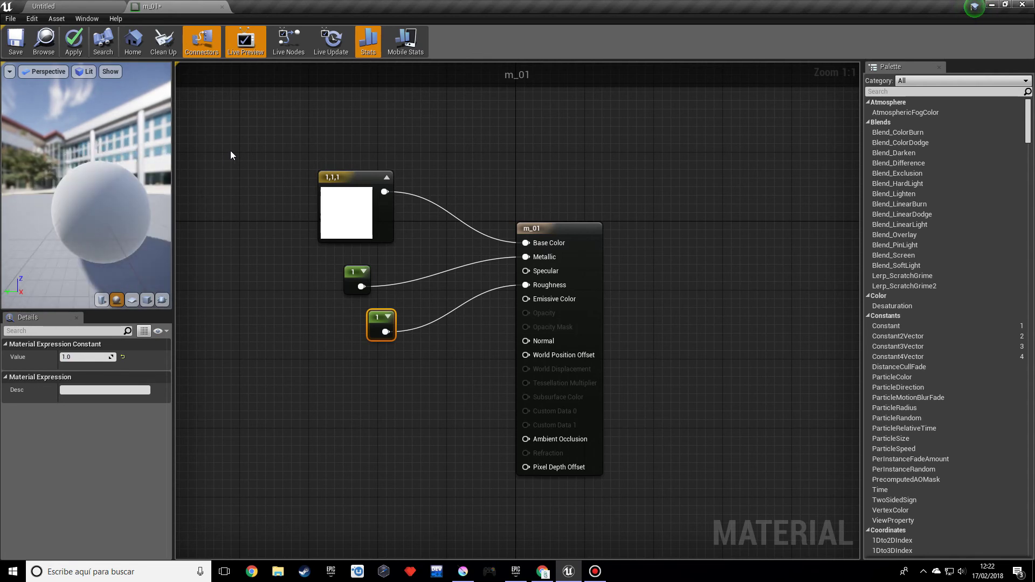
left_click(339, 221)
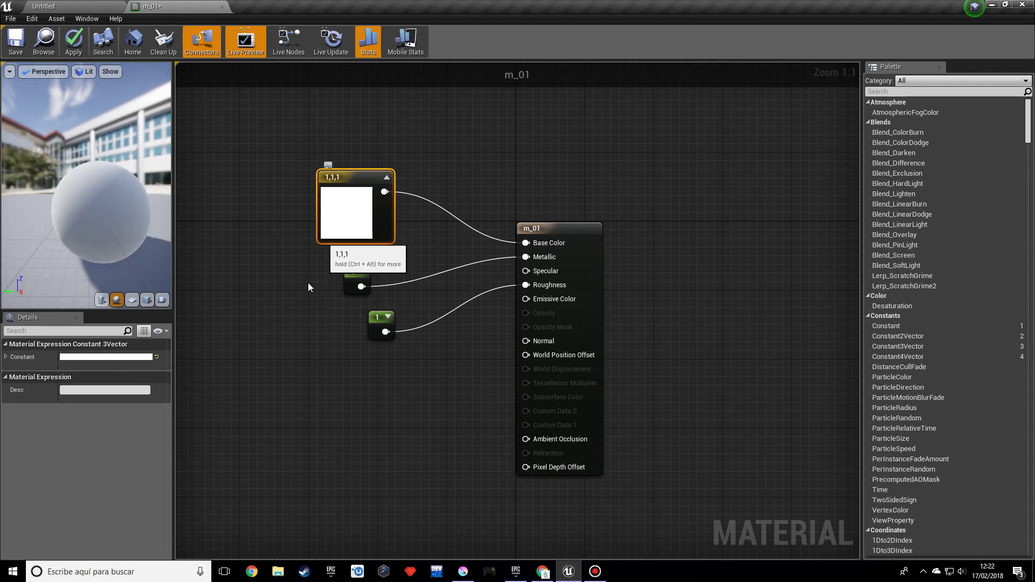
Step: Confirm the Metallic constant's value as 0
left_click(349, 275)
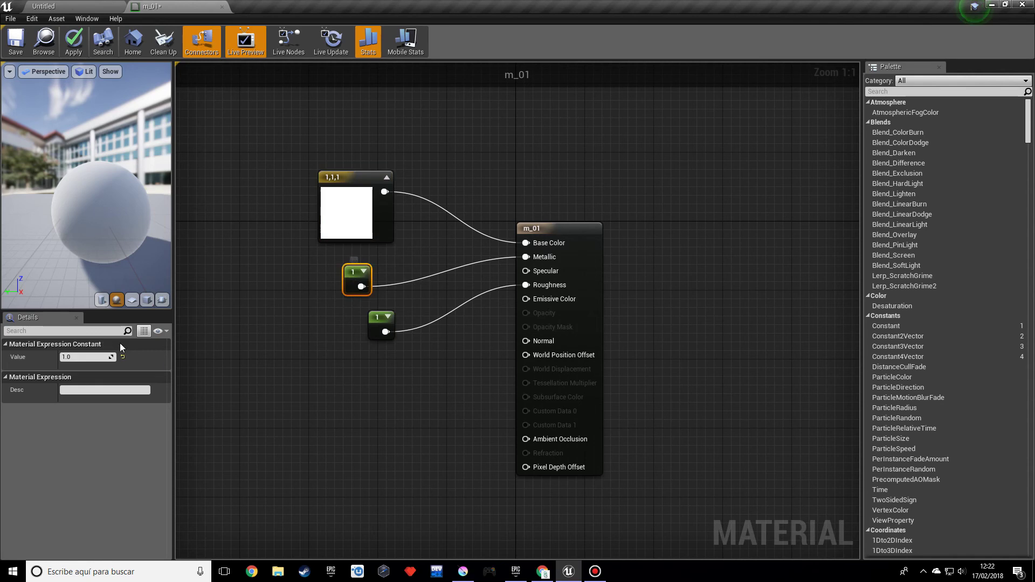
left_click(86, 357)
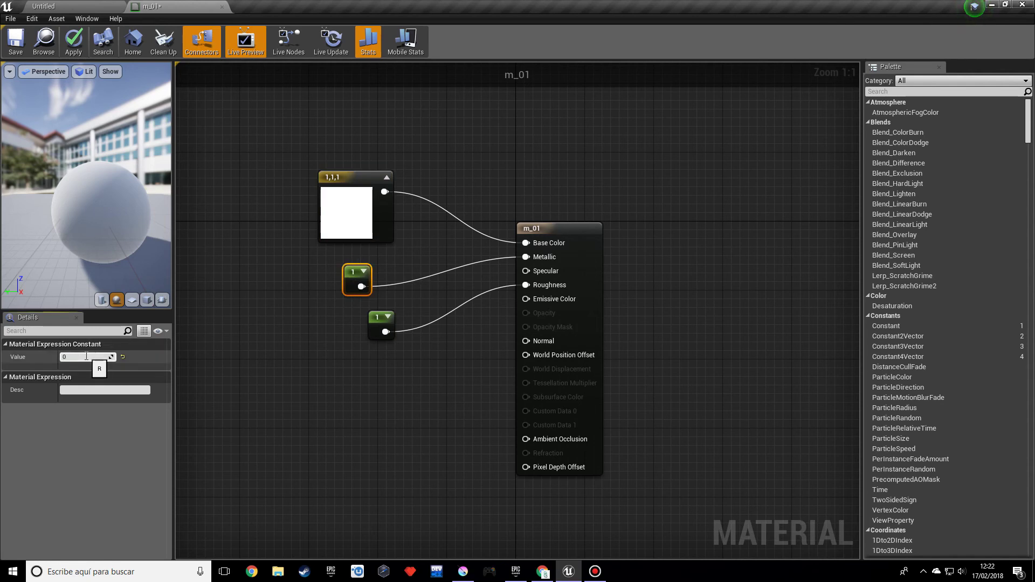
key("Return")
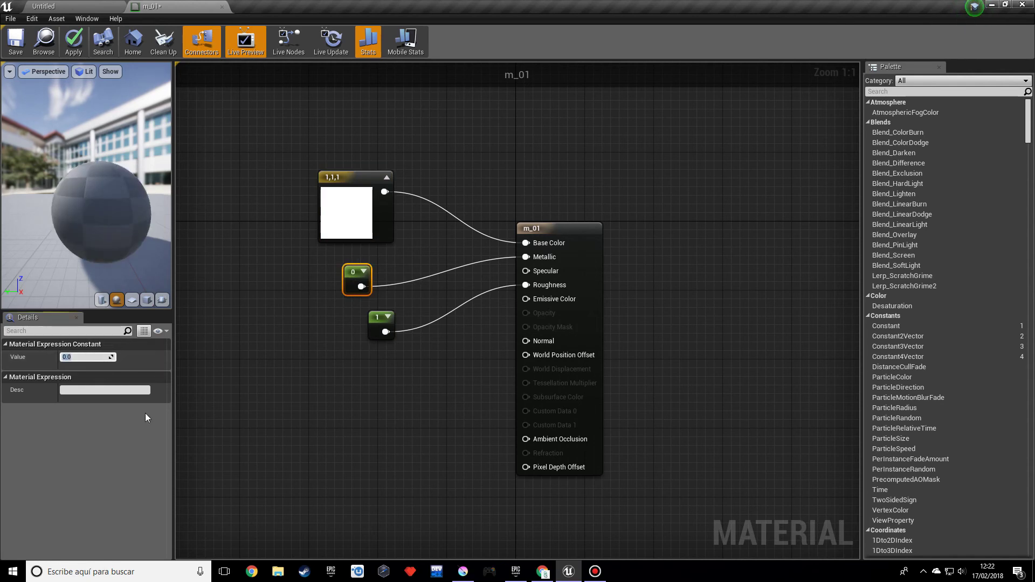
left_click(264, 268)
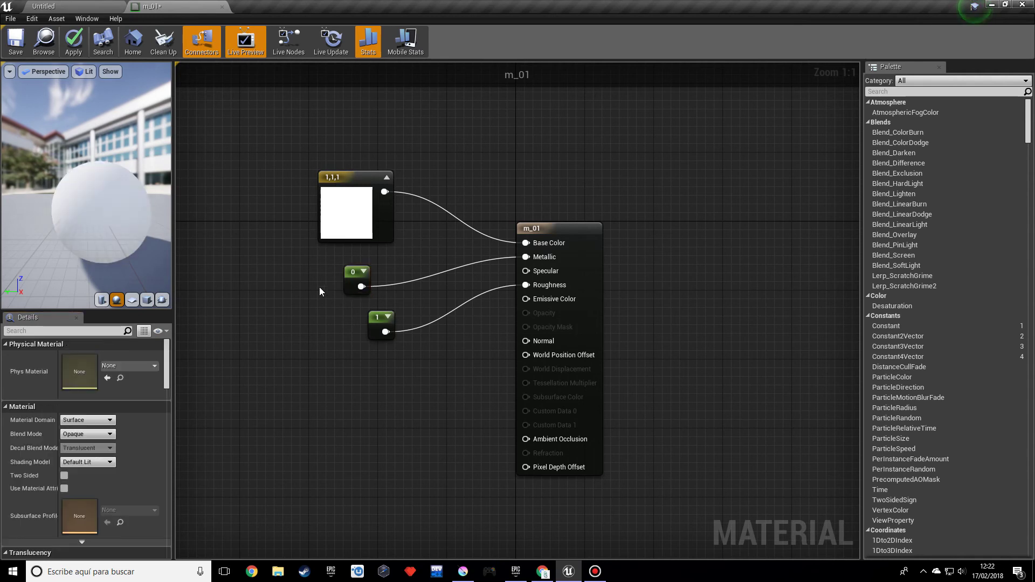
left_click(356, 280)
Step: Set the Roughness constant to 0.8 and zoom in on the softer preview sphere
left_click(371, 322)
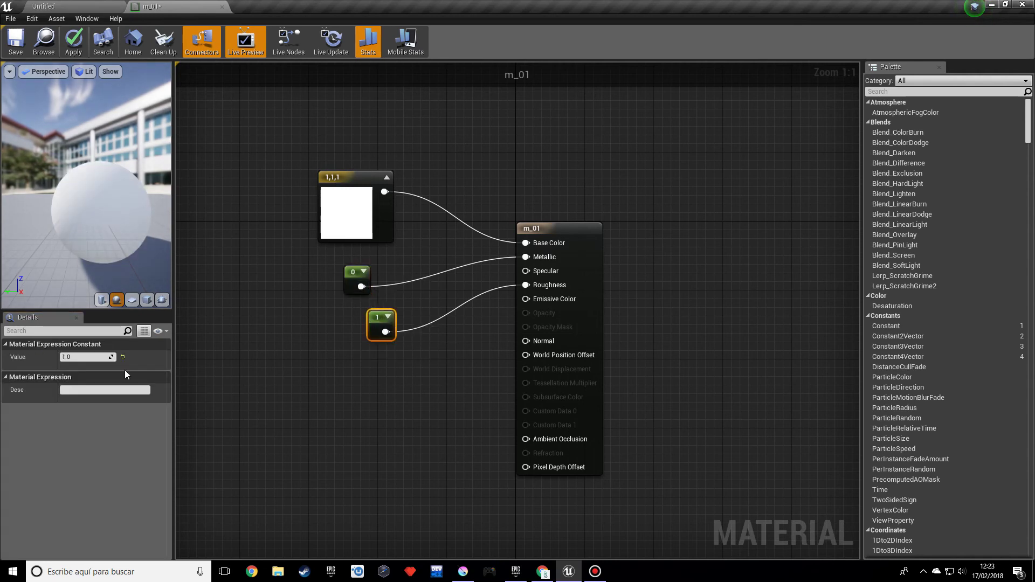
left_click(96, 356)
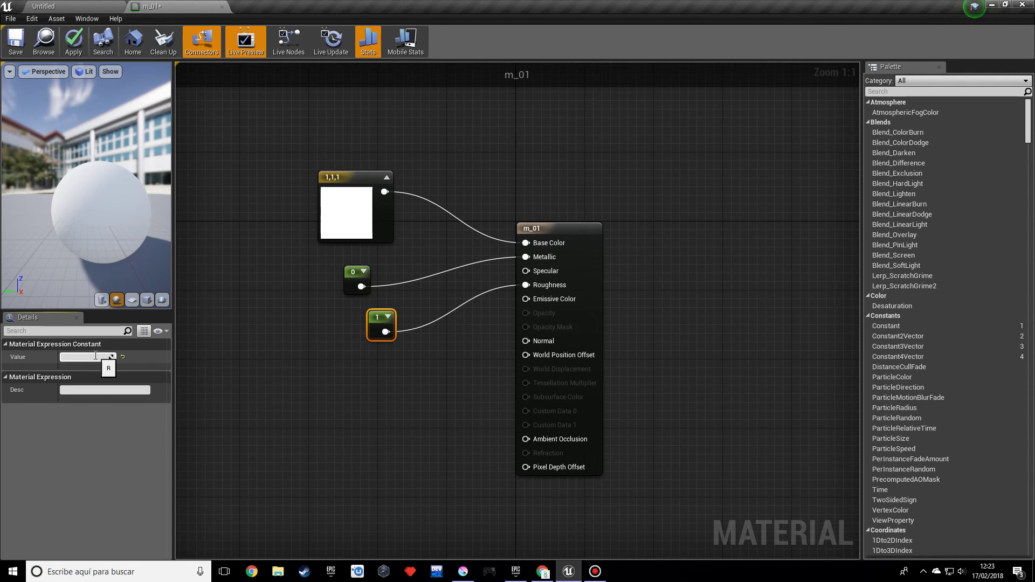
type("0.8")
key("Return")
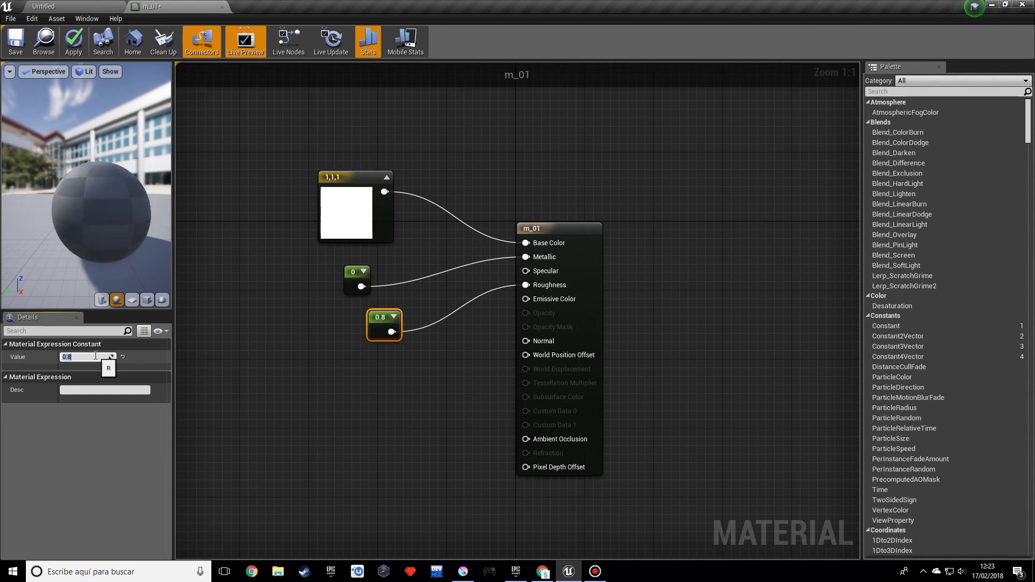
left_click(335, 374)
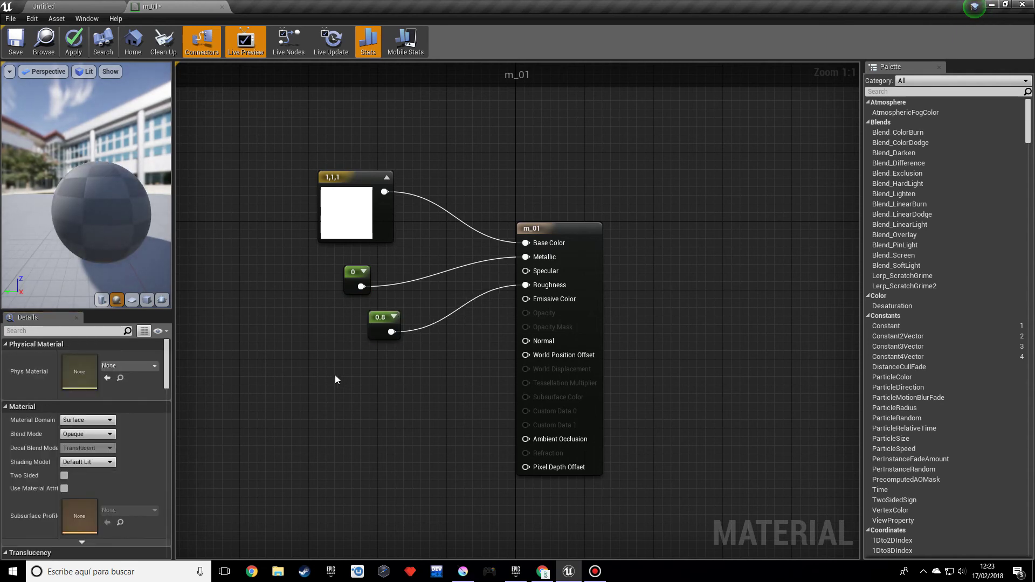
right_click_drag(153, 238, 120, 219)
left_click_drag(120, 220, 114, 215)
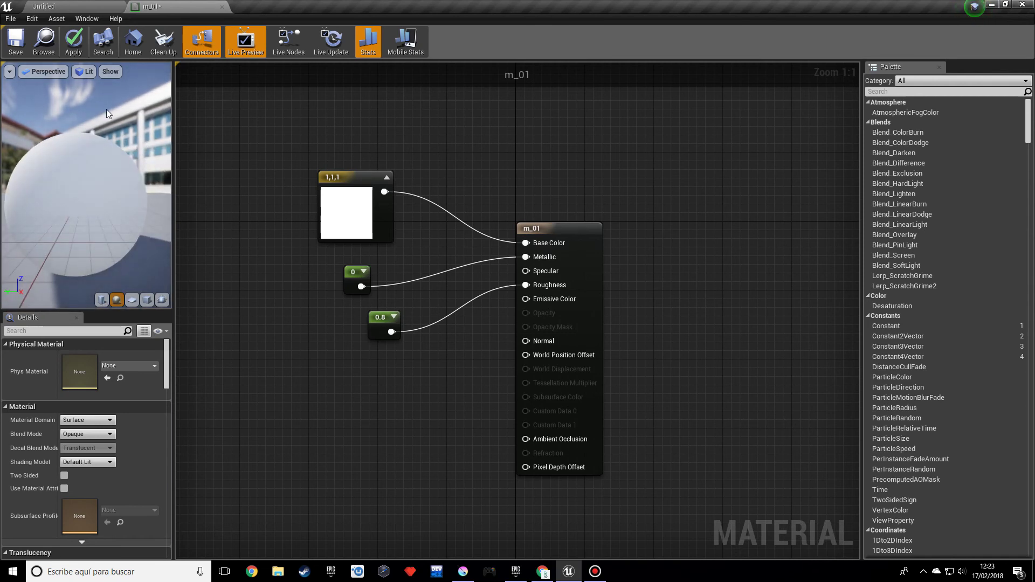
Step: Apply the m_01 changes and place a Cube on the Untitled level's floor
left_click(81, 43)
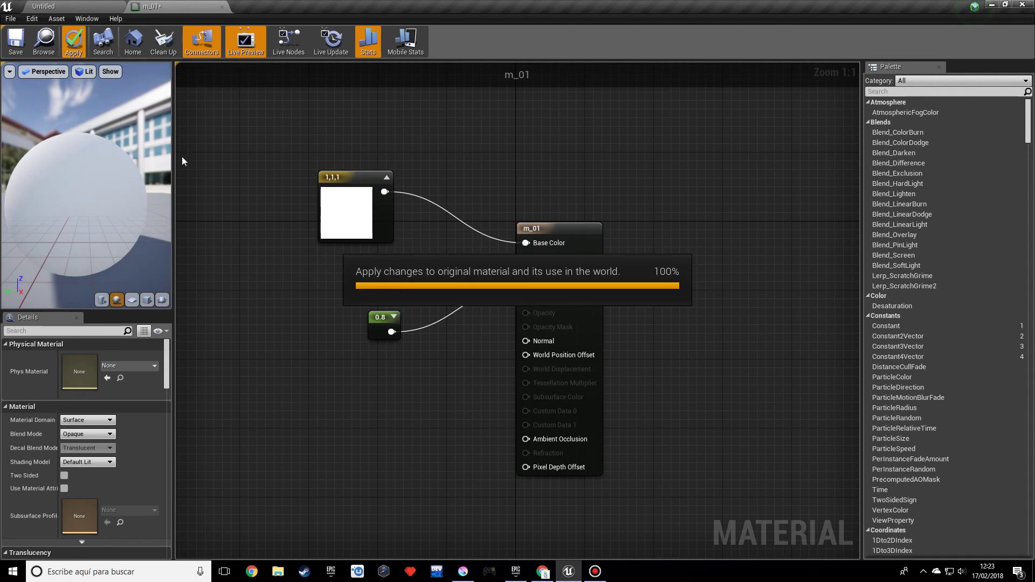
left_click(69, 2)
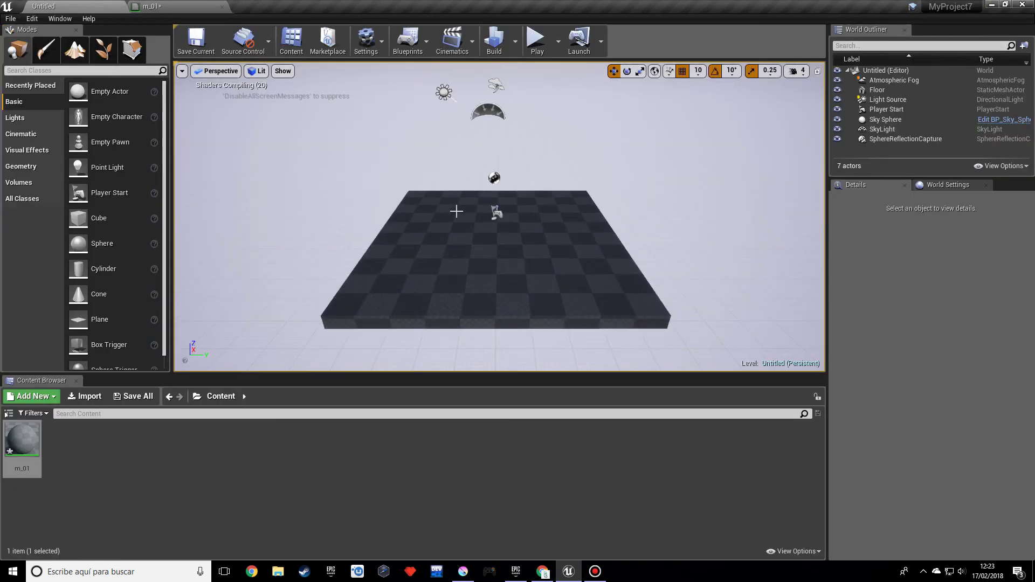
scroll(547, 277, "up", 2)
left_click_drag(115, 221, 492, 250)
scroll(492, 250, "up", 2)
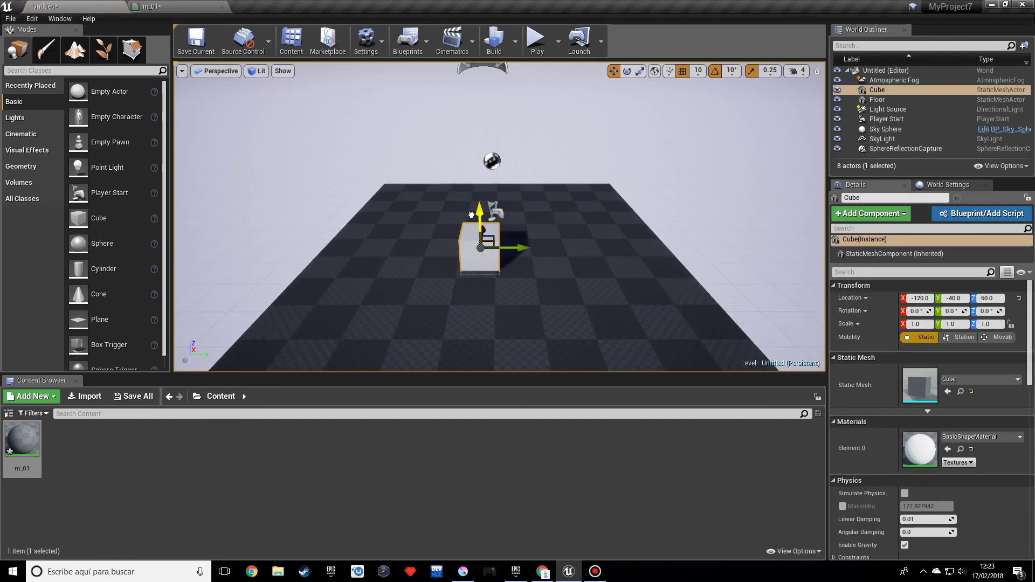
left_click(153, 6)
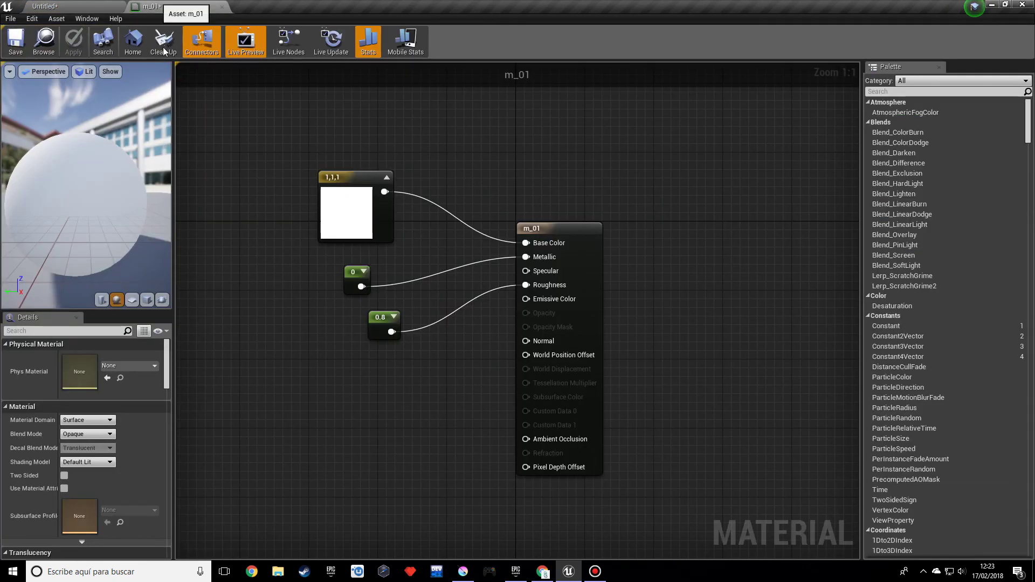
Step: Change the Base Color constant to cyan (0, 0.839, 1) and apply it to m_01
left_click(337, 197)
left_click(107, 357)
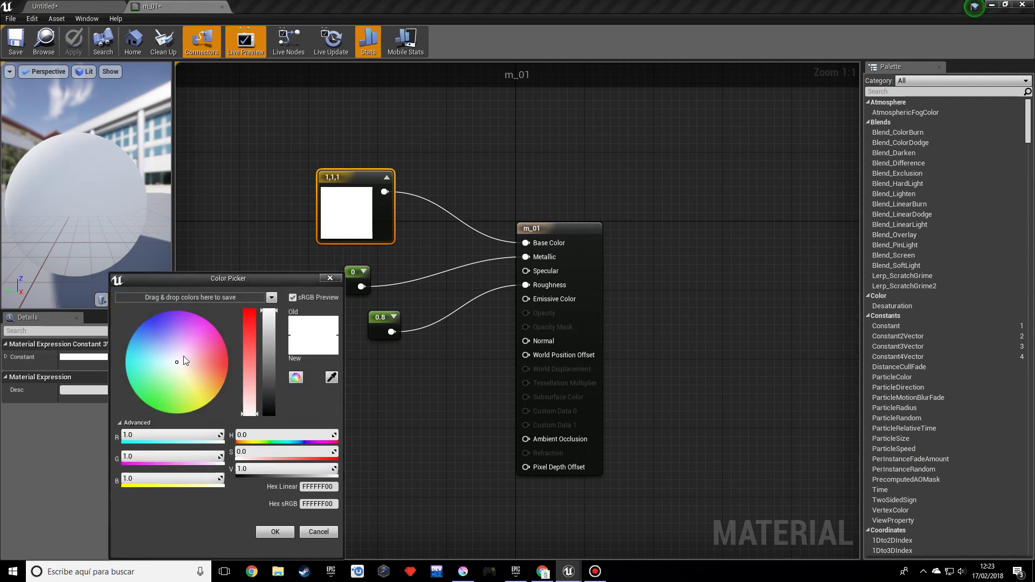
left_click_drag(189, 368, 123, 354)
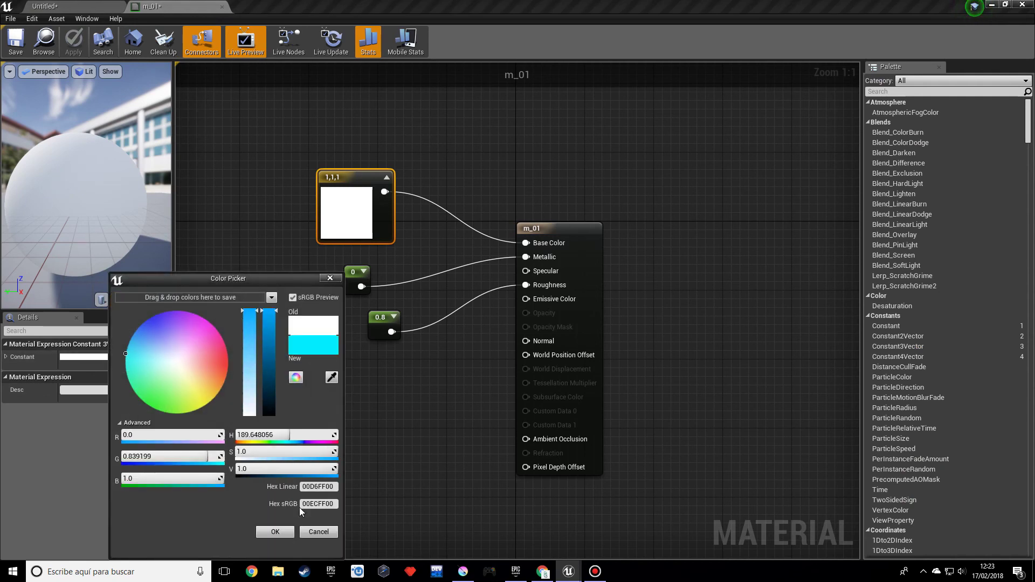
left_click(274, 532)
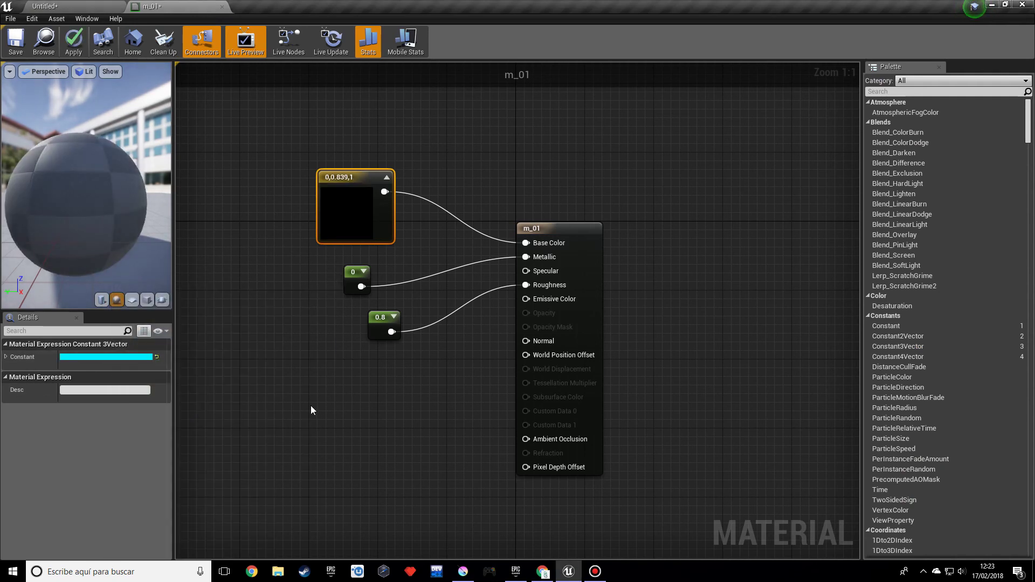
left_click(73, 41)
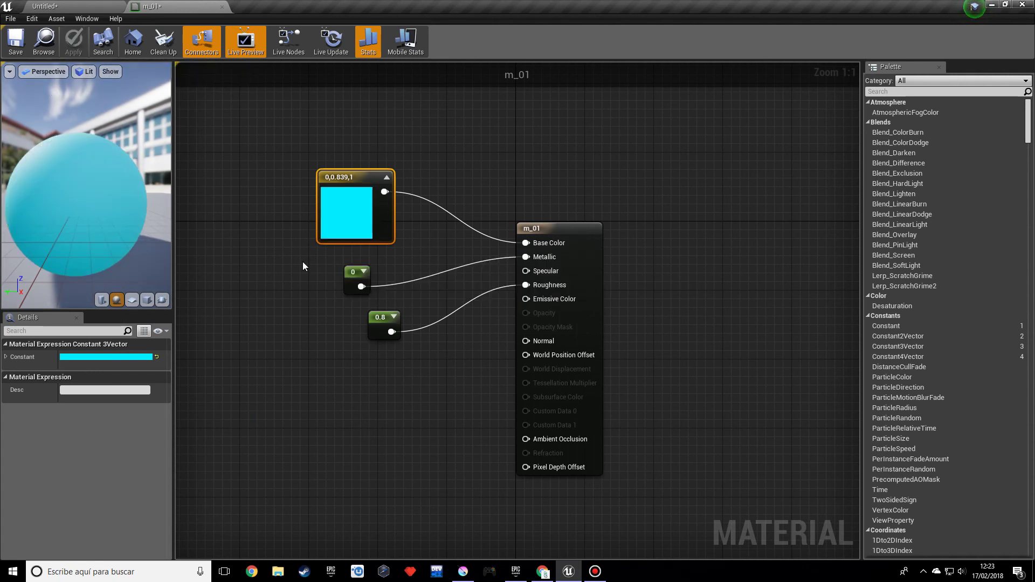
left_click(45, 6)
Step: Drop the m_01 material from the Content Browser onto the cube in the viewport
scroll(413, 304, "up", 4)
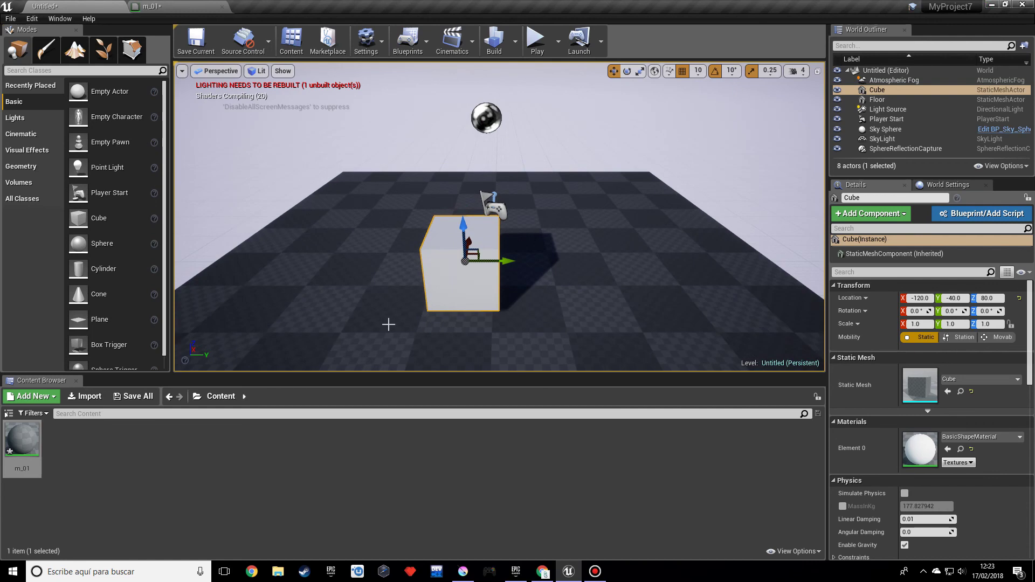
left_click_drag(22, 438, 439, 245)
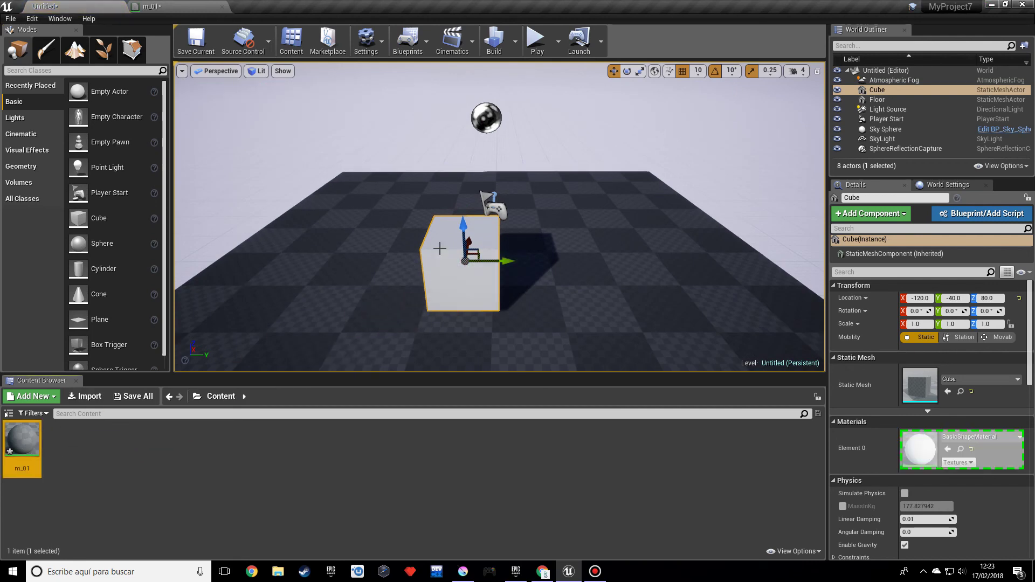
right_click_drag(376, 282, 427, 127)
left_click(536, 40)
key("s")
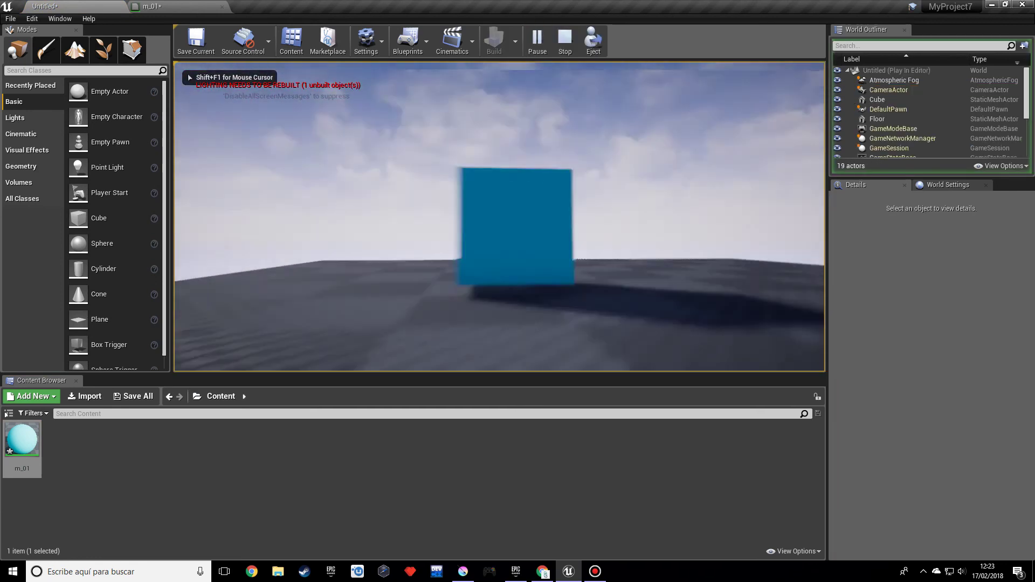
key("w")
key("s")
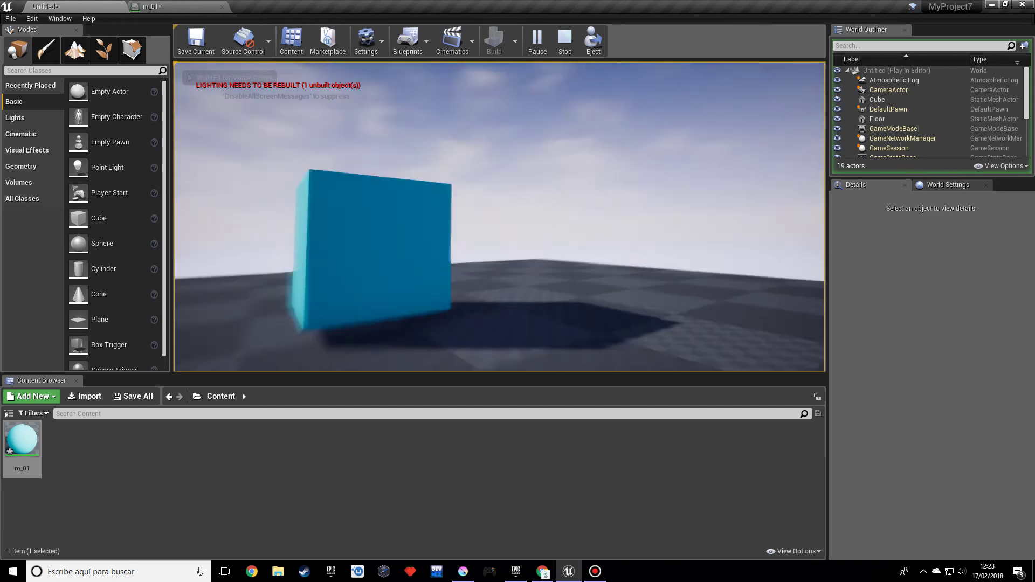
key("Escape")
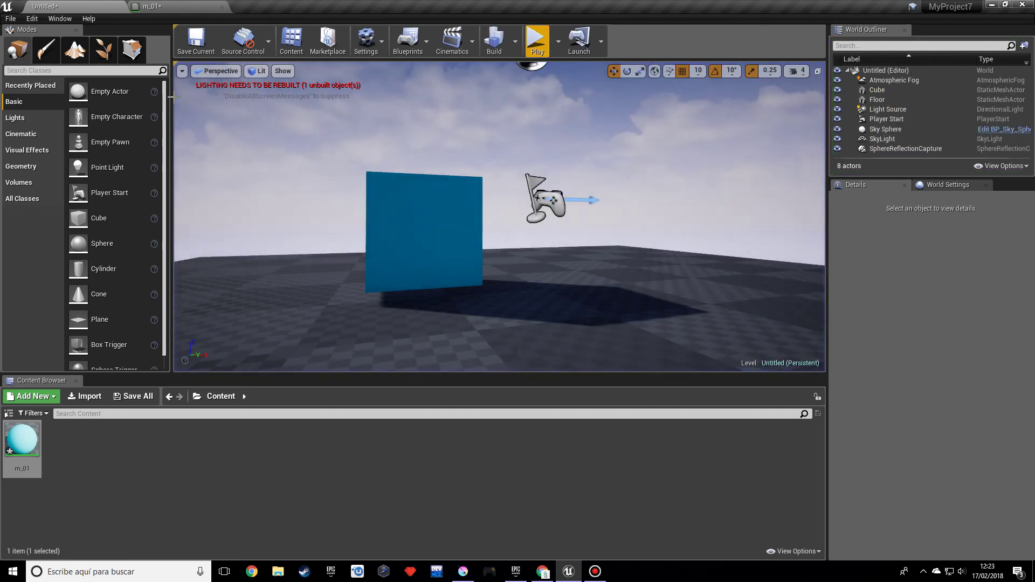